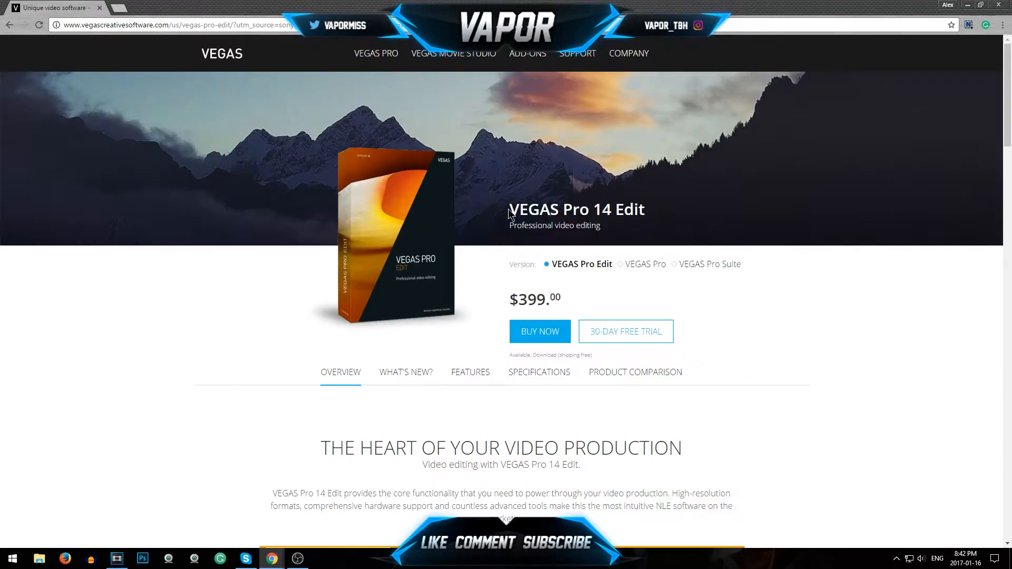
pyautogui.click(652, 215)
pyautogui.moveTo(508, 210); pyautogui.dragTo(616, 215)
pyautogui.click(589, 294)
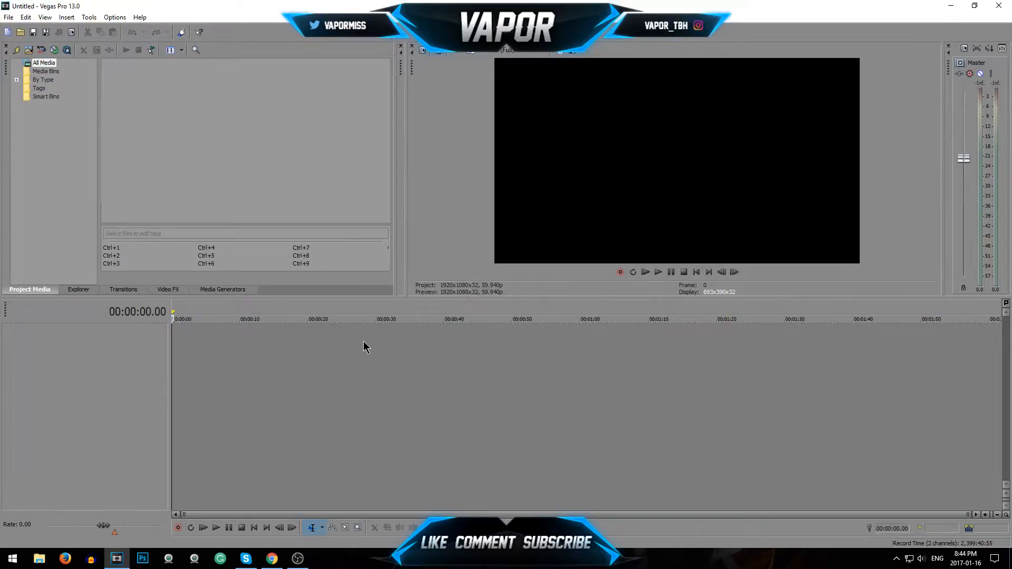
# Step: Bring up the OBS window, switch to Game Capture HD and open the settings of the Game Capture HD60 device
pyautogui.click(298, 559)
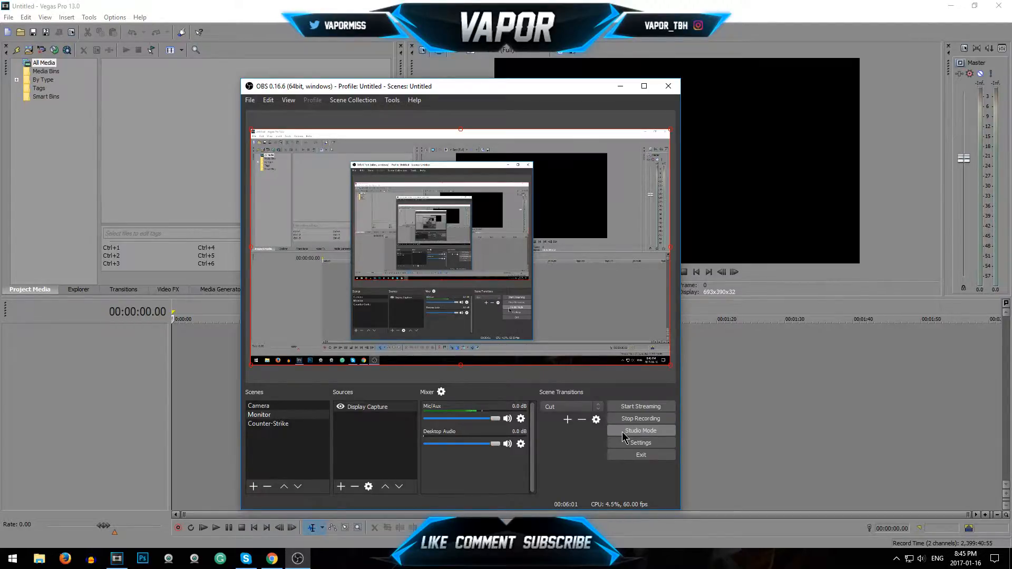
pyautogui.moveTo(389, 82); pyautogui.dragTo(421, 80)
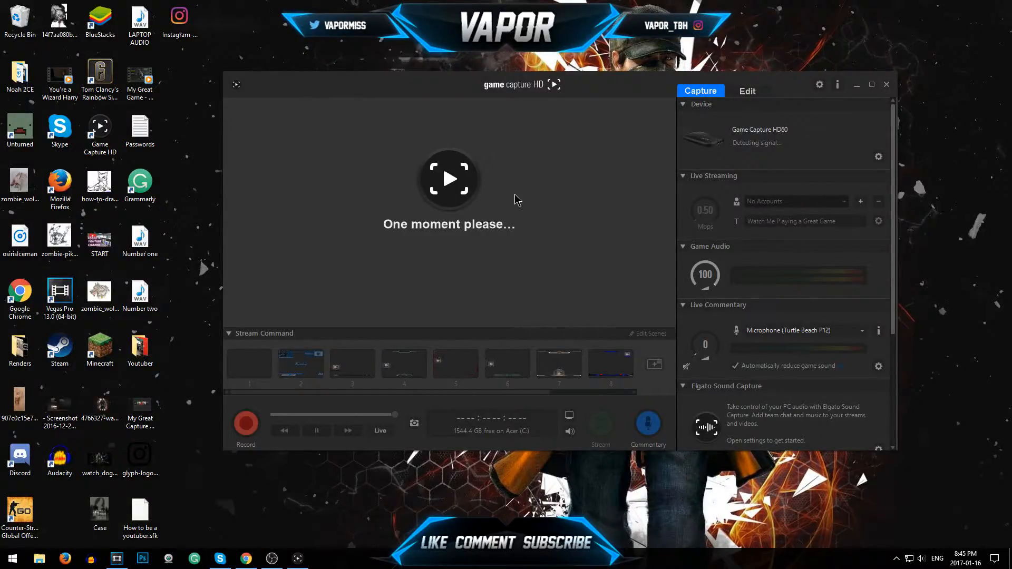
pyautogui.moveTo(530, 95); pyautogui.dragTo(559, 111)
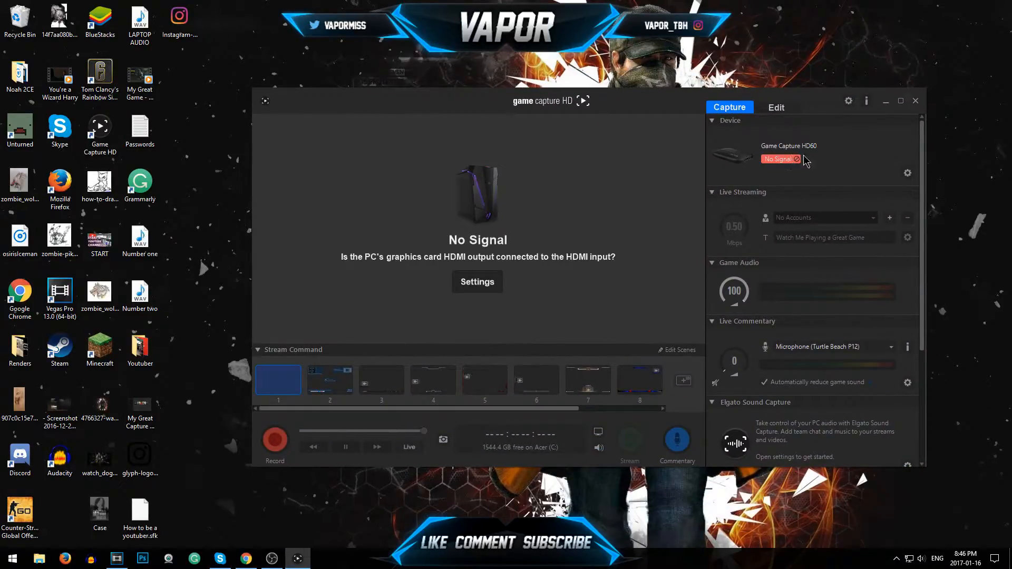
pyautogui.click(907, 173)
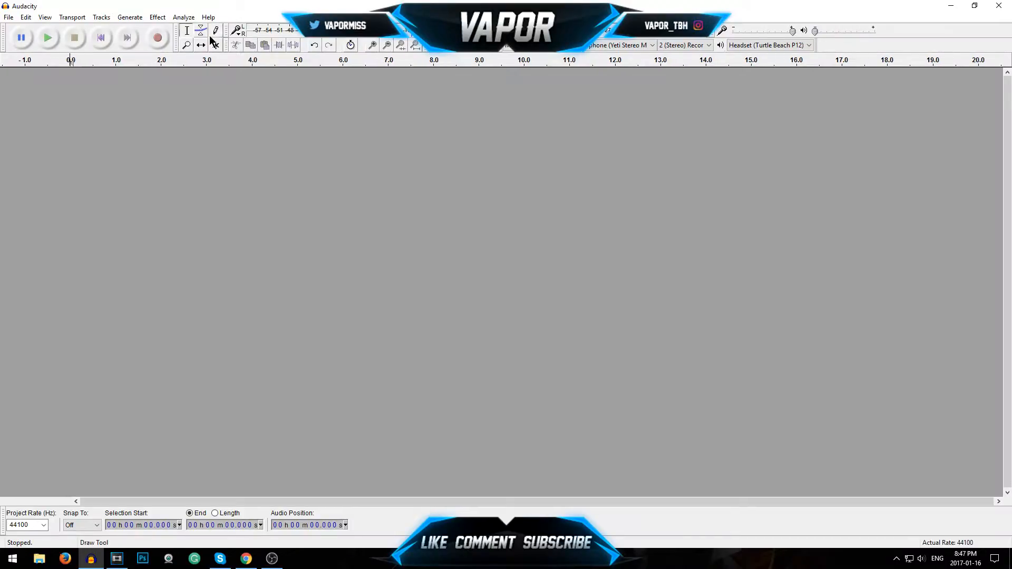
# Step: Switch to Audacity and record a test voice clip about 3.5 seconds long, pausing and stopping the recording
pyautogui.click(157, 37)
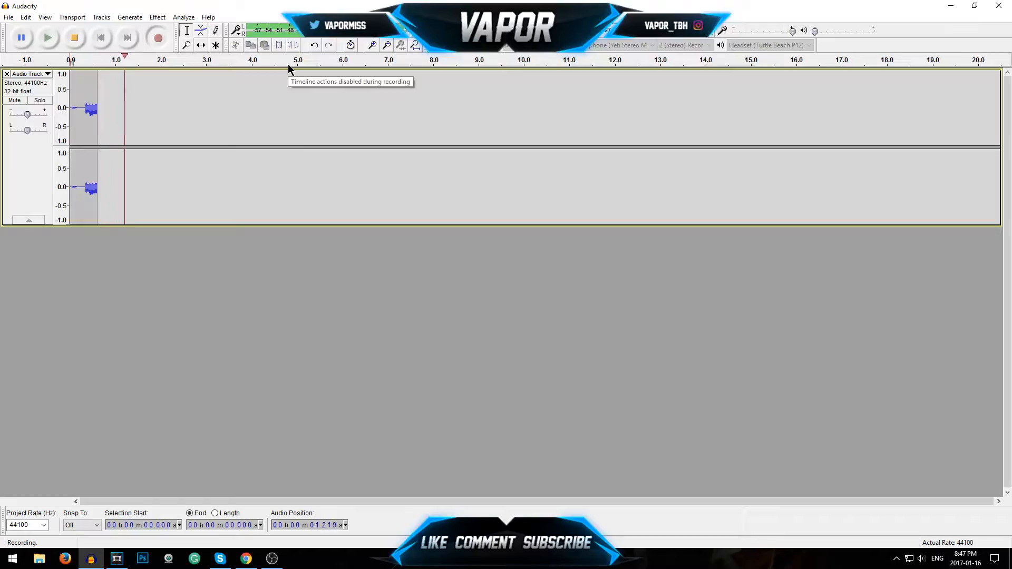
pyautogui.click(21, 37)
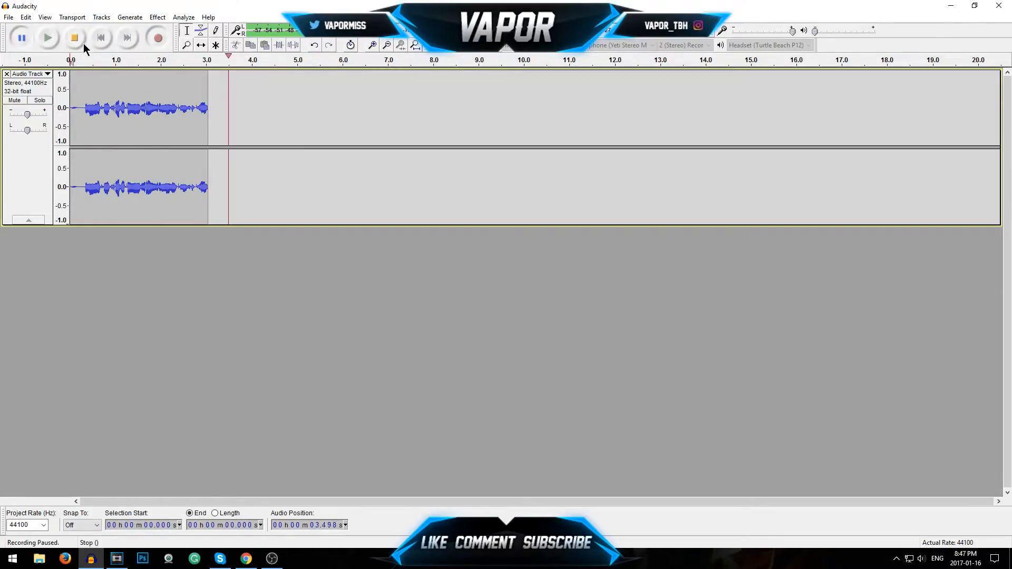
pyautogui.click(81, 40)
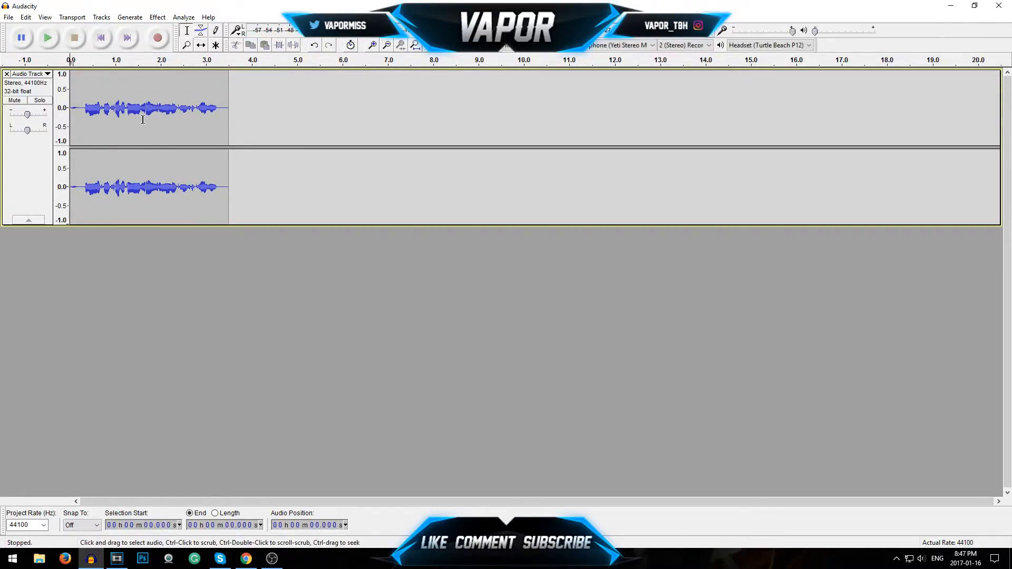
pyautogui.click(157, 40)
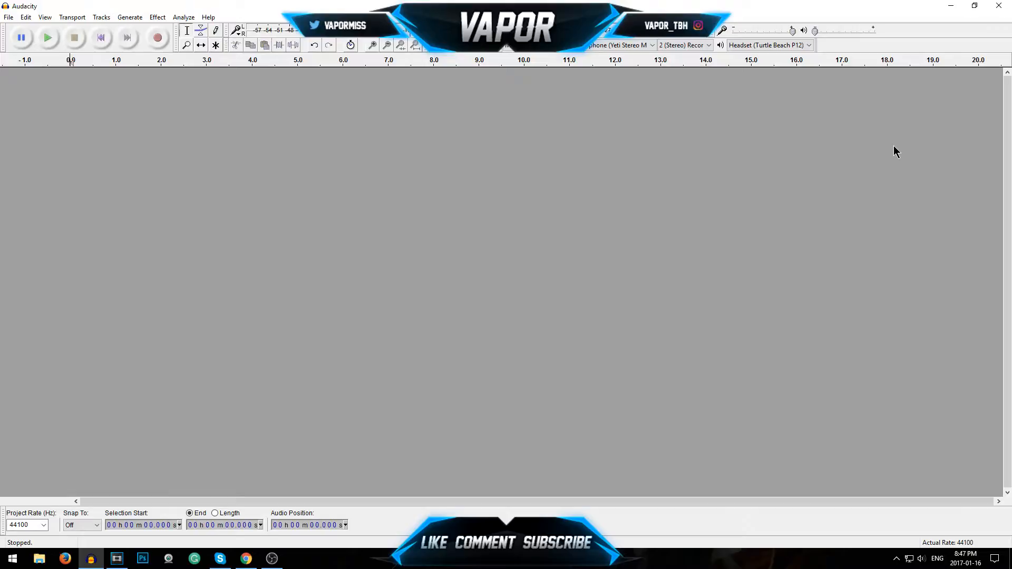
pyautogui.click(116, 559)
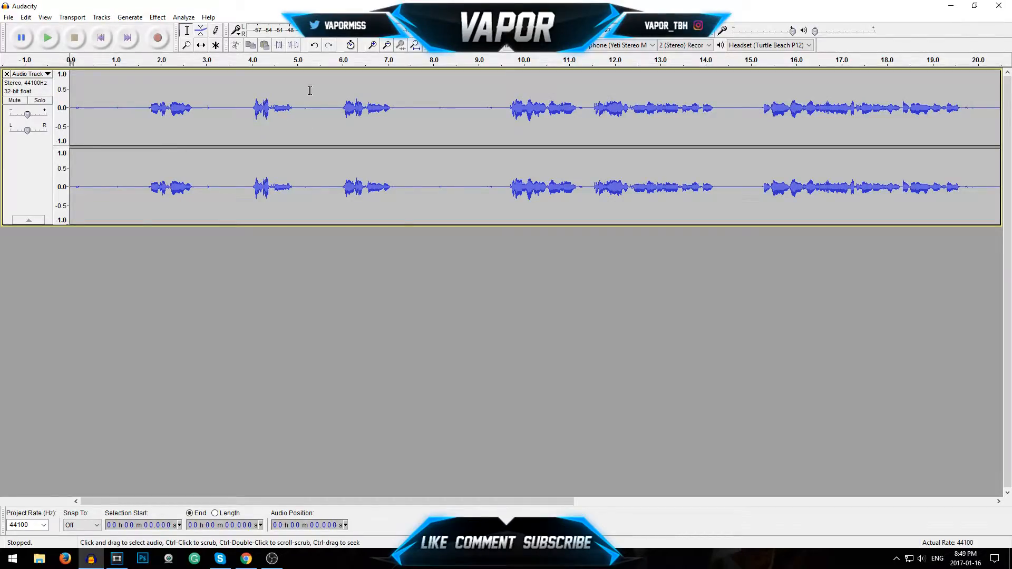
# Step: Capture a noise profile for Noise Reduction from the silent stretch between about 7.4 and 8.7 seconds of the voice recording
pyautogui.click(401, 108)
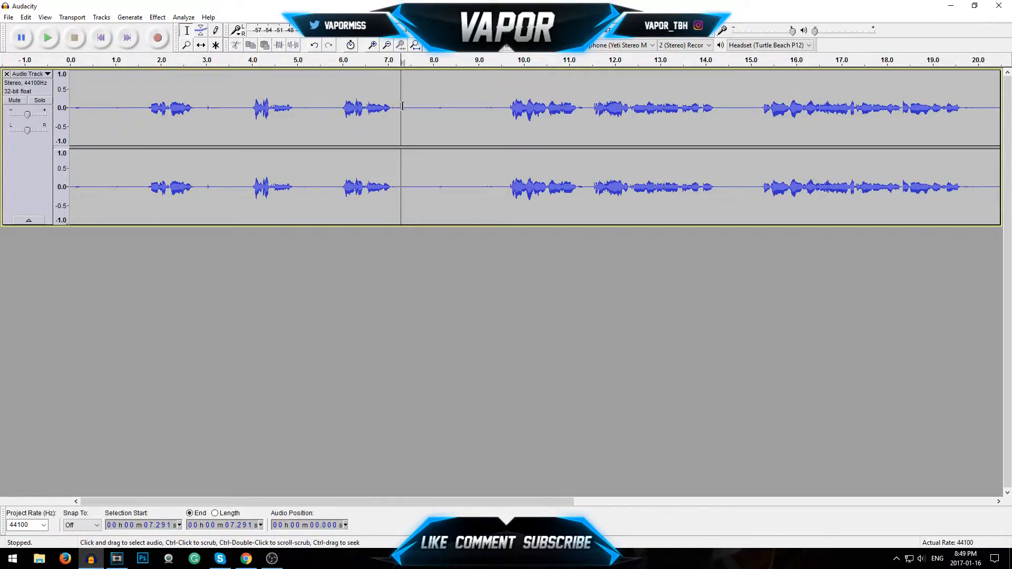
pyautogui.moveTo(405, 108); pyautogui.dragTo(464, 114)
pyautogui.click(157, 17)
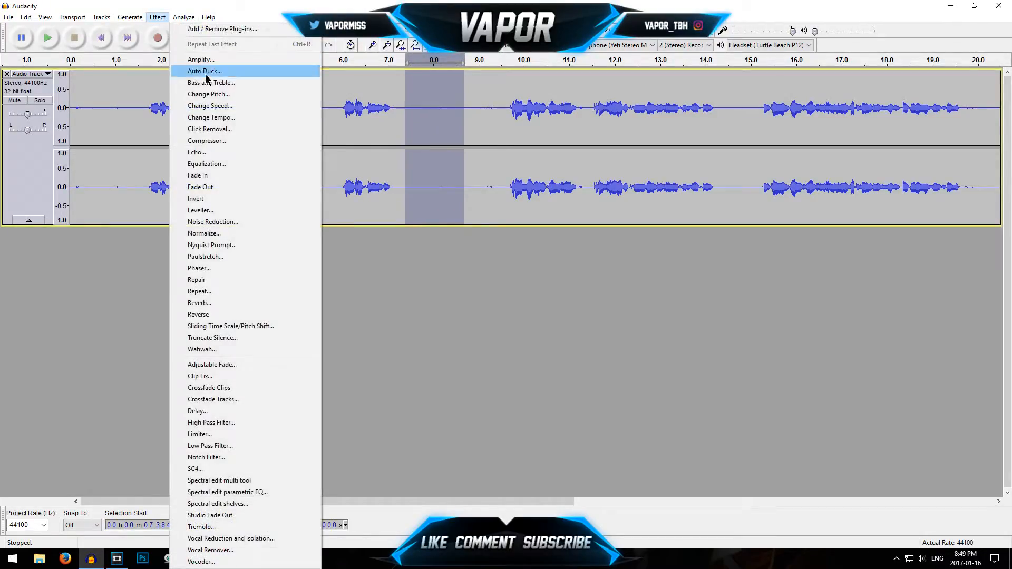
pyautogui.click(216, 221)
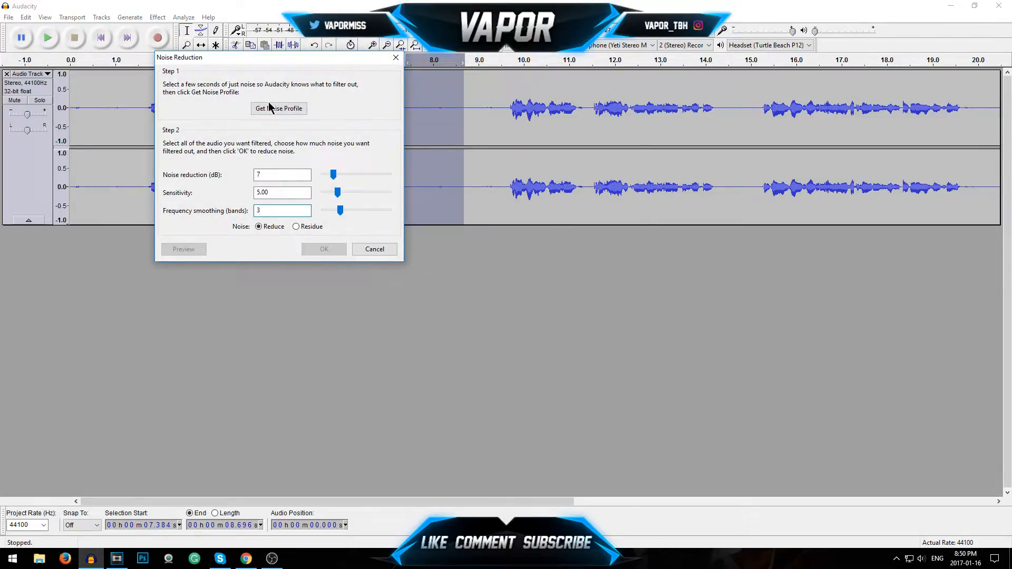
pyautogui.click(273, 111)
pyautogui.moveTo(405, 104); pyautogui.dragTo(461, 106)
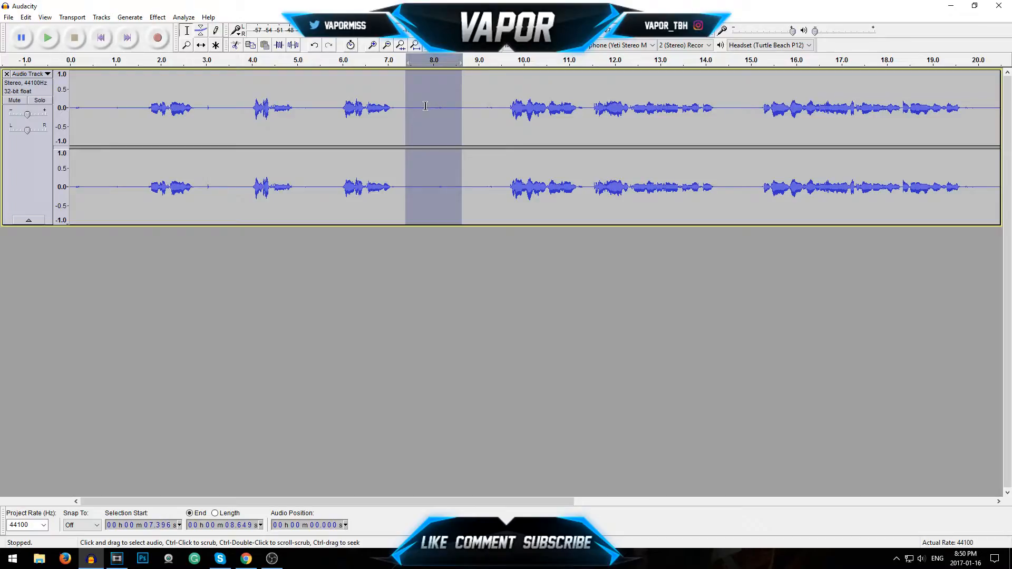
# Step: Apply Noise Reduction to the entire recording with 7 dB reduction, sensitivity 5.00 and frequency smoothing of 3 bands
pyautogui.click(246, 104)
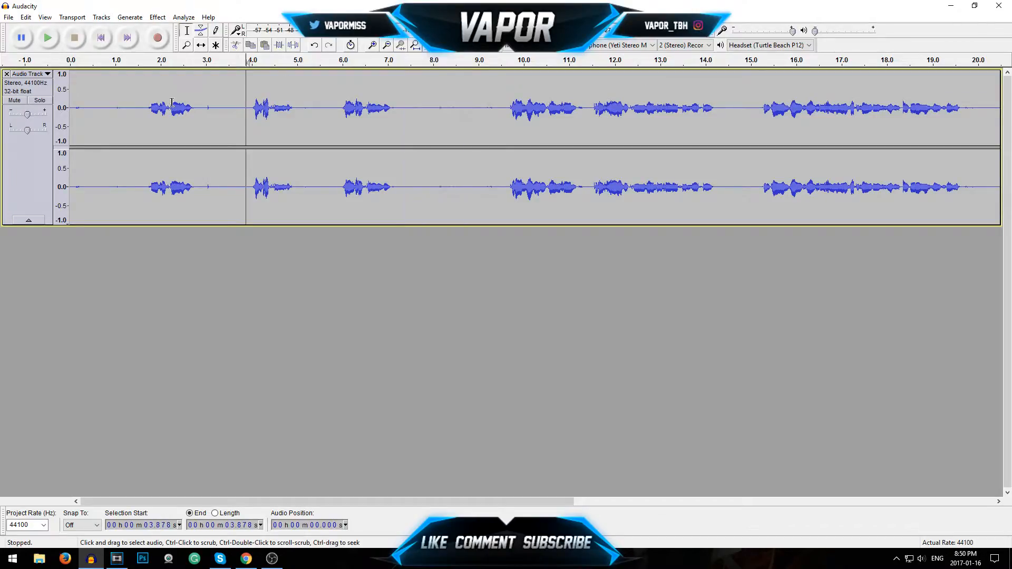
pyautogui.hotkey('ctrl', 'a')
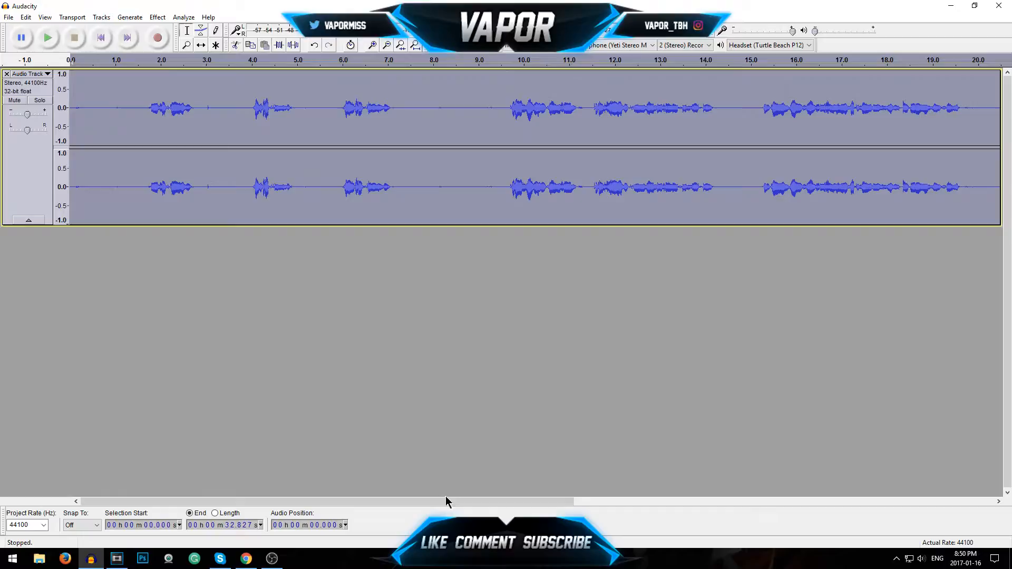
pyautogui.click(388, 45)
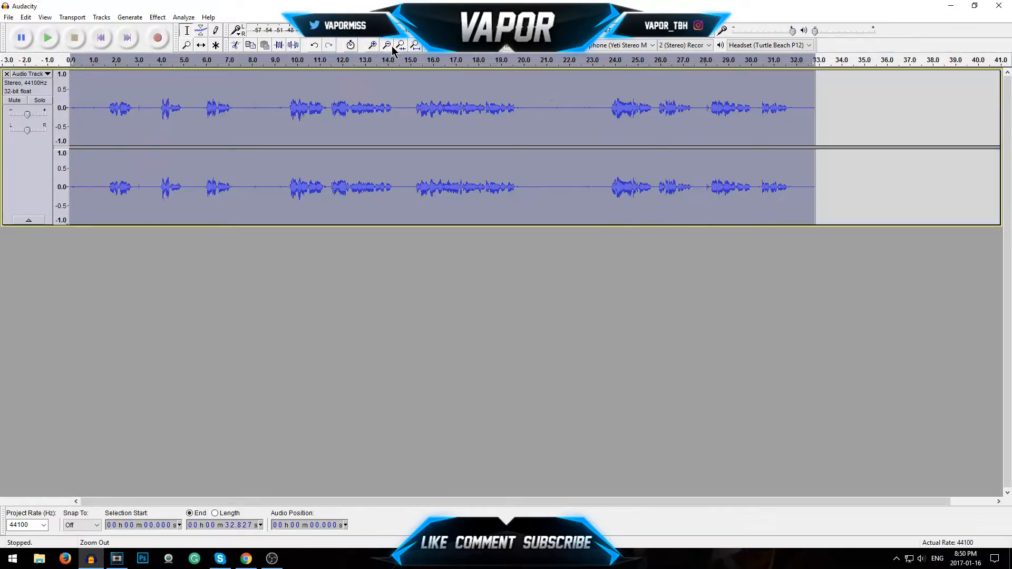
pyautogui.click(387, 45)
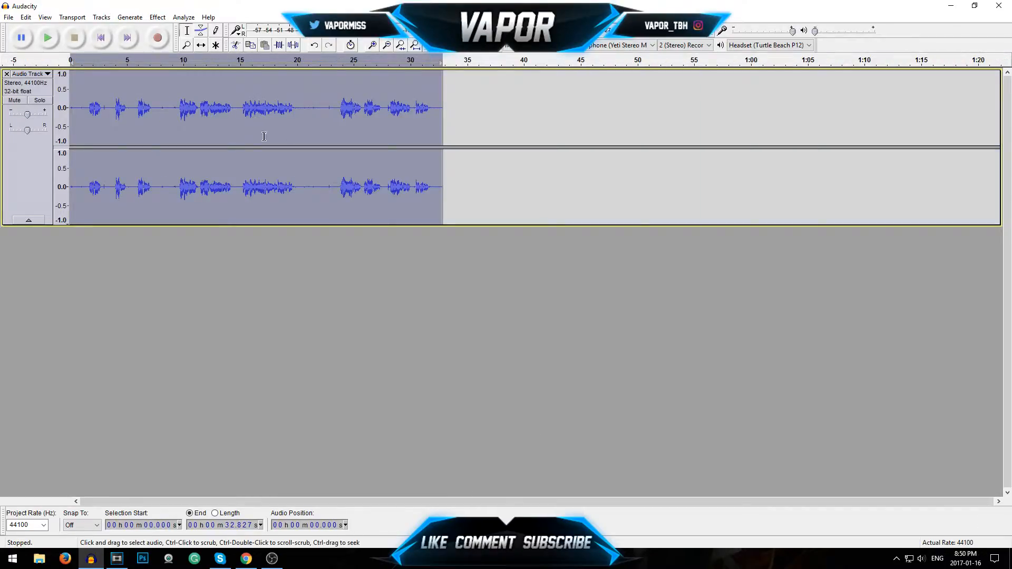
pyautogui.click(158, 18)
pyautogui.click(221, 219)
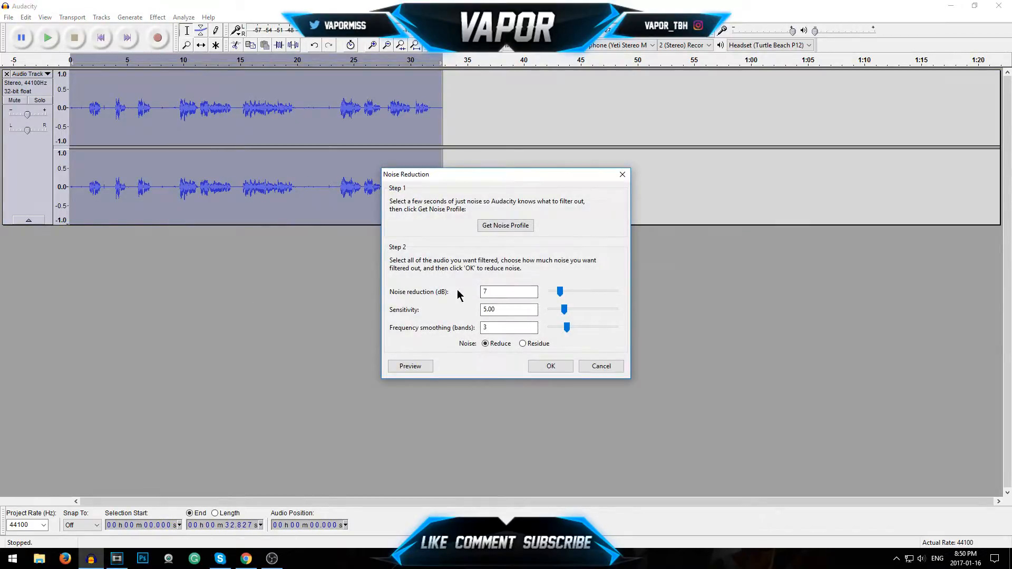
pyautogui.doubleClick(498, 293)
pyautogui.moveTo(510, 310); pyautogui.dragTo(441, 312)
pyautogui.click(520, 311)
pyautogui.moveTo(504, 294); pyautogui.dragTo(481, 296)
pyautogui.click(505, 311)
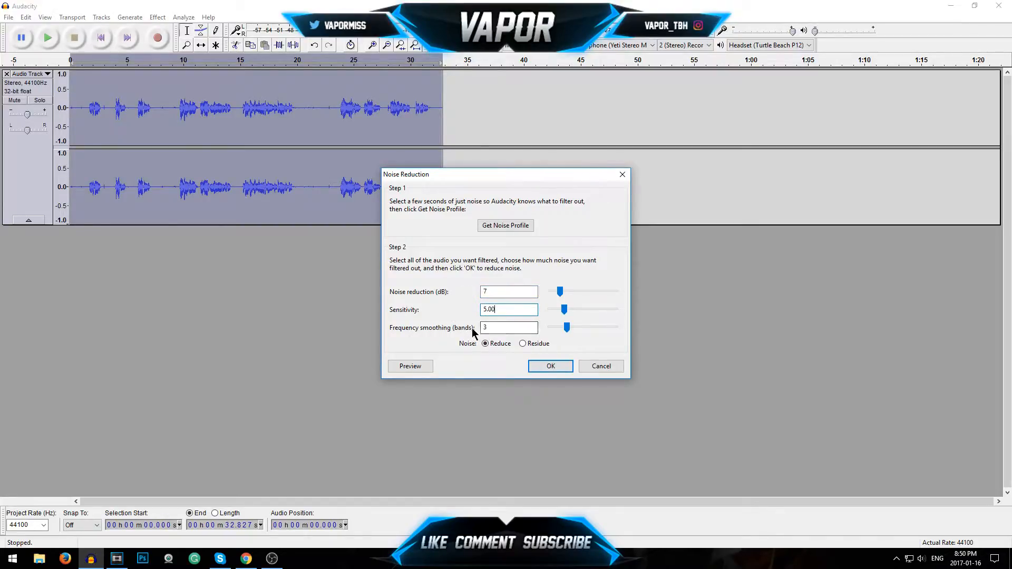
pyautogui.click(551, 368)
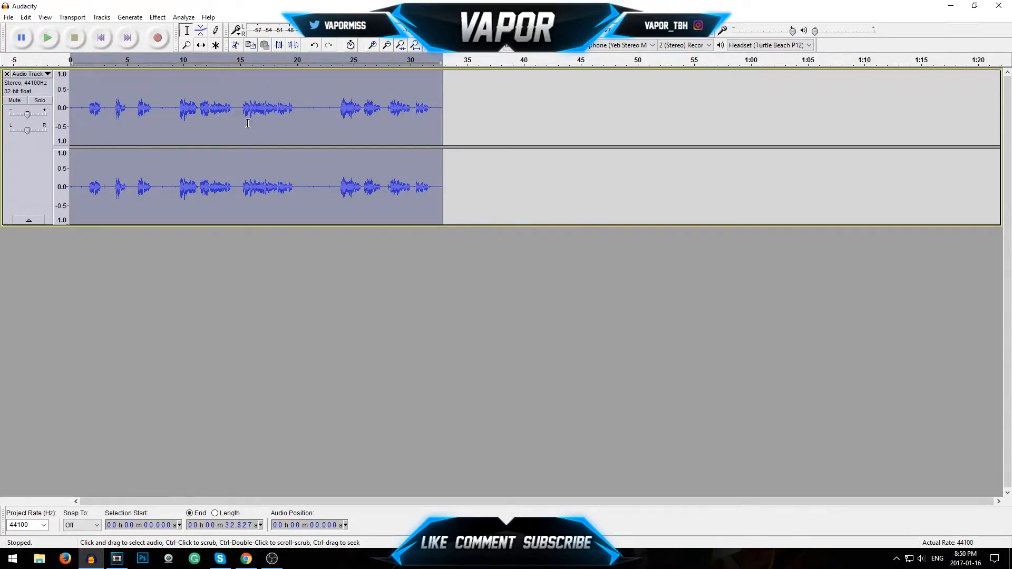
pyautogui.click(303, 123)
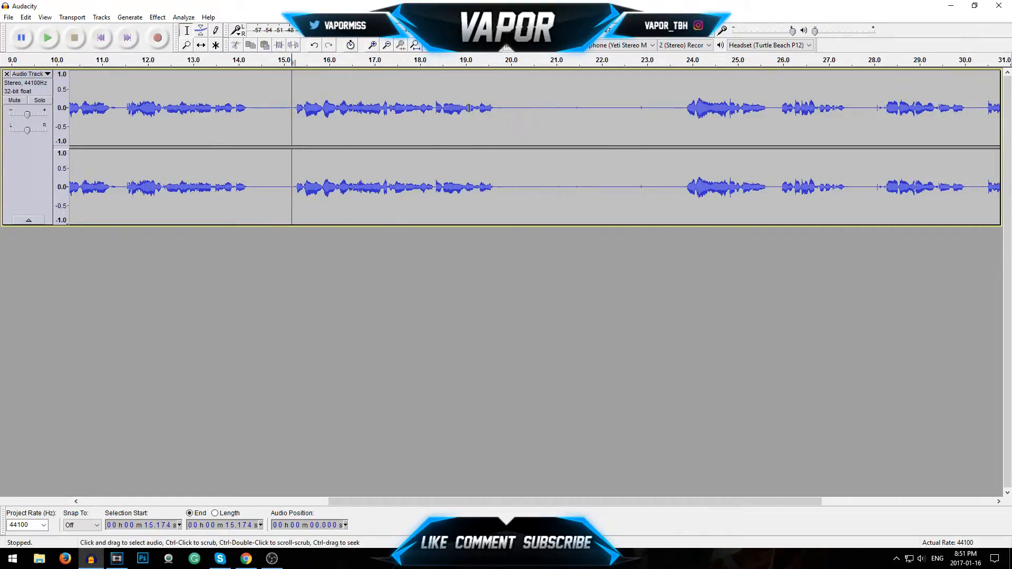
# Step: Export the recording to the desktop as a WAV file named Example and close Audacity without saving the project
pyautogui.click(9, 18)
pyautogui.click(27, 158)
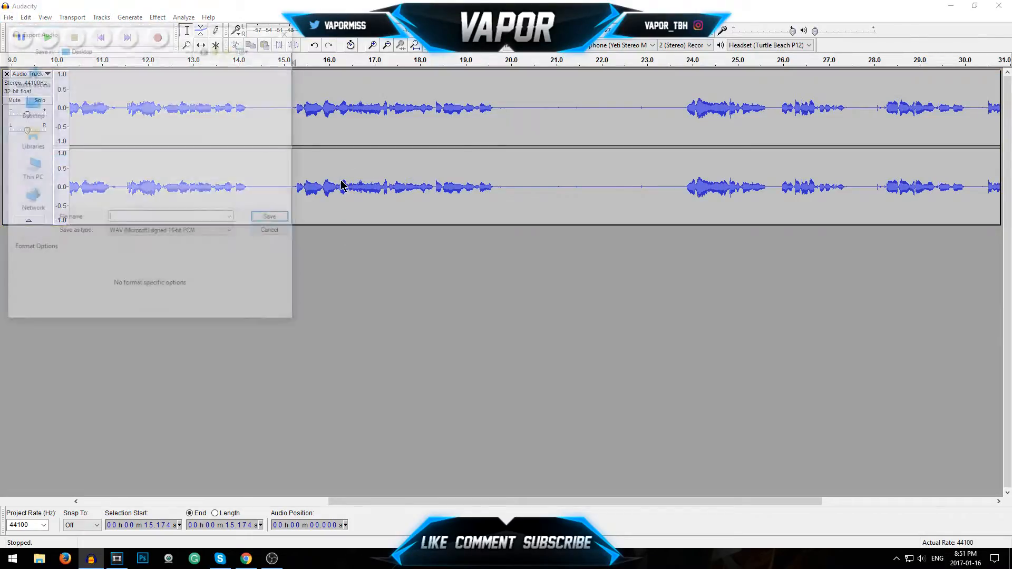
pyautogui.click(36, 109)
pyautogui.write('Example')
pyautogui.click(269, 220)
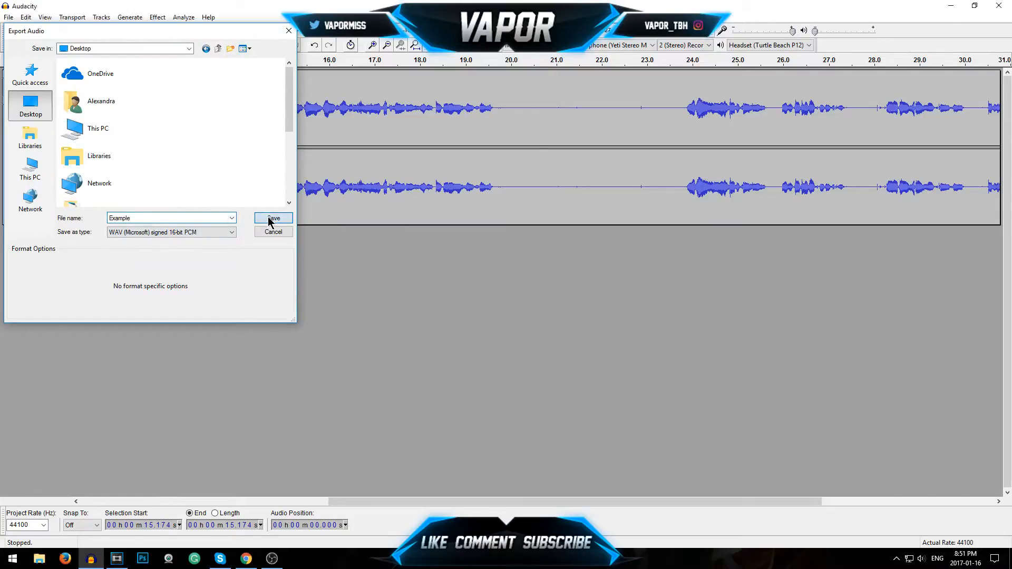
pyautogui.click(999, 6)
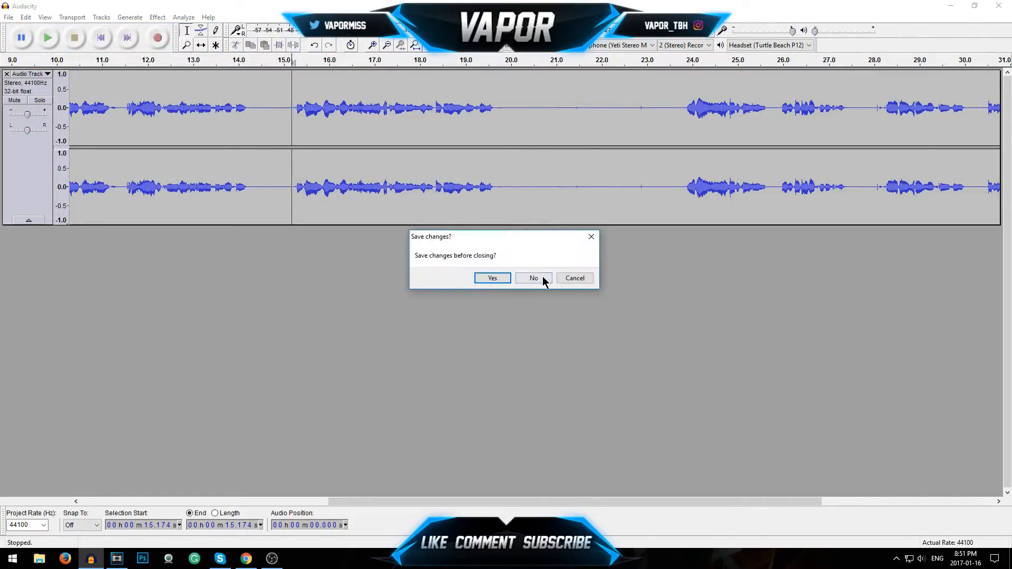
pyautogui.click(543, 279)
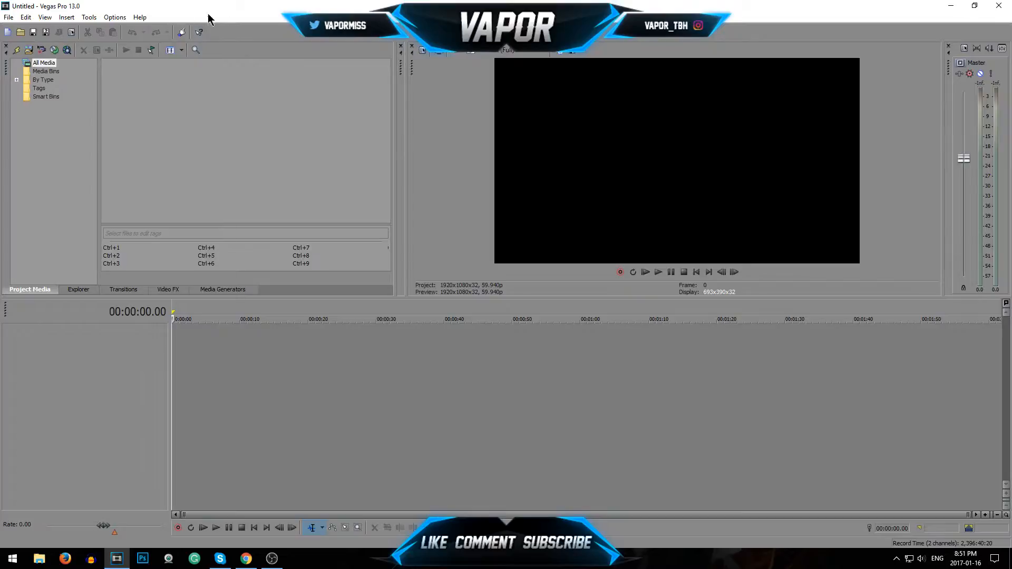
# Step: Import the IW Zombies video from the Videos folder and the Example WAV file from the desktop into the Vegas Pro project media
pyautogui.click(39, 559)
pyautogui.scroll(-2, 666, 302)
pyautogui.scroll(2, 666, 303)
pyautogui.scroll(-2, 609, 269)
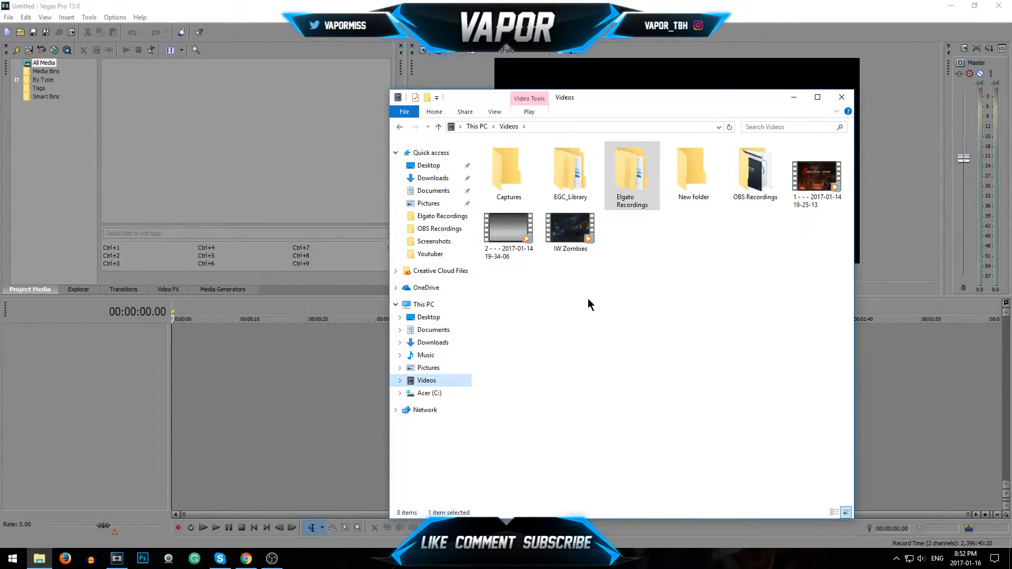
pyautogui.moveTo(571, 236); pyautogui.dragTo(196, 181)
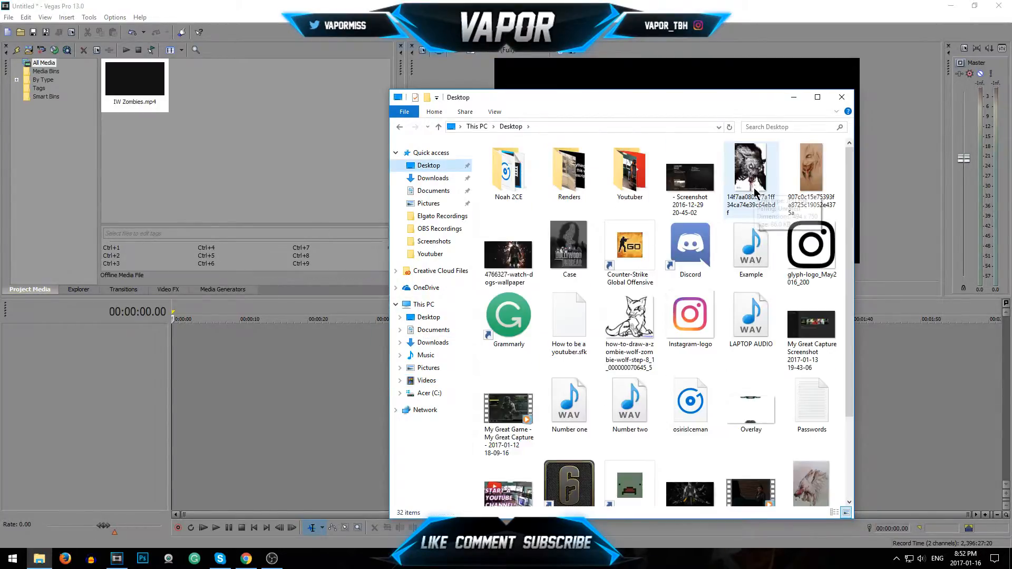
pyautogui.moveTo(751, 245); pyautogui.dragTo(242, 165)
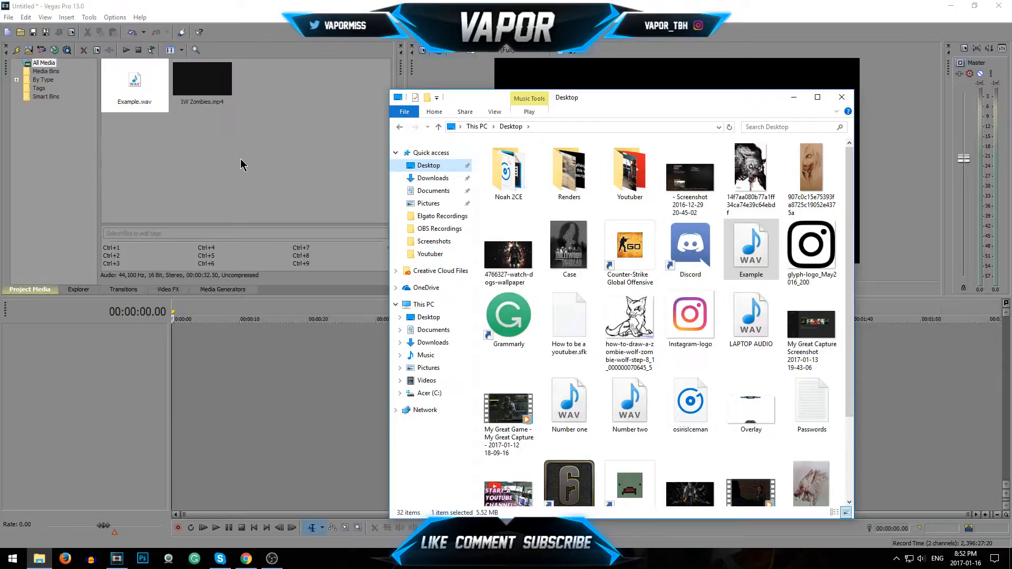
# Step: Close the file browser and place IW Zombies.mp4 and Example.wav on separate tracks at the start of the timeline
pyautogui.click(842, 97)
pyautogui.moveTo(200, 91); pyautogui.dragTo(211, 391)
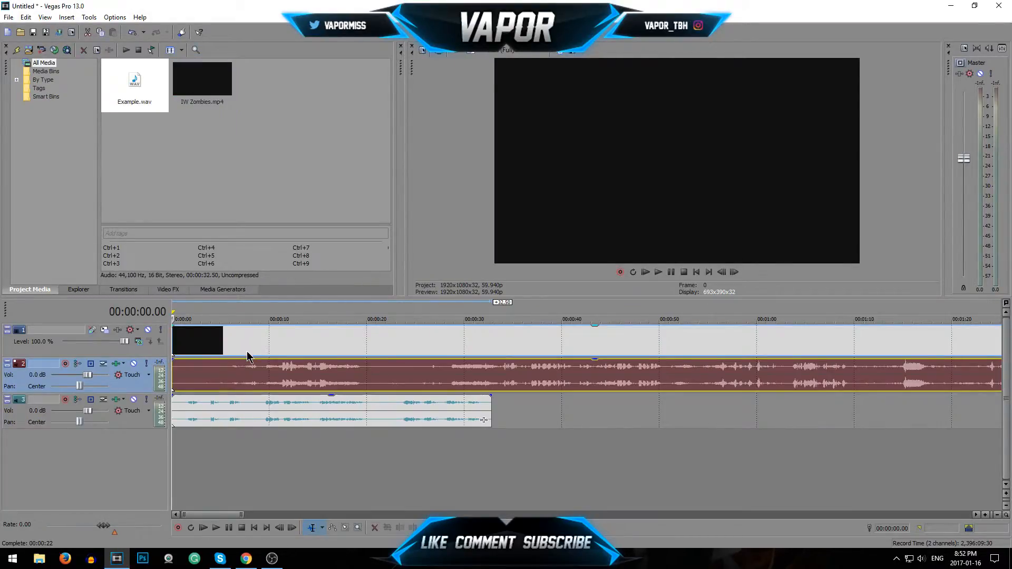
# Step: Disable resampling for the IW Zombies video event on the timeline
pyautogui.click(180, 345)
pyautogui.rightClick(190, 343)
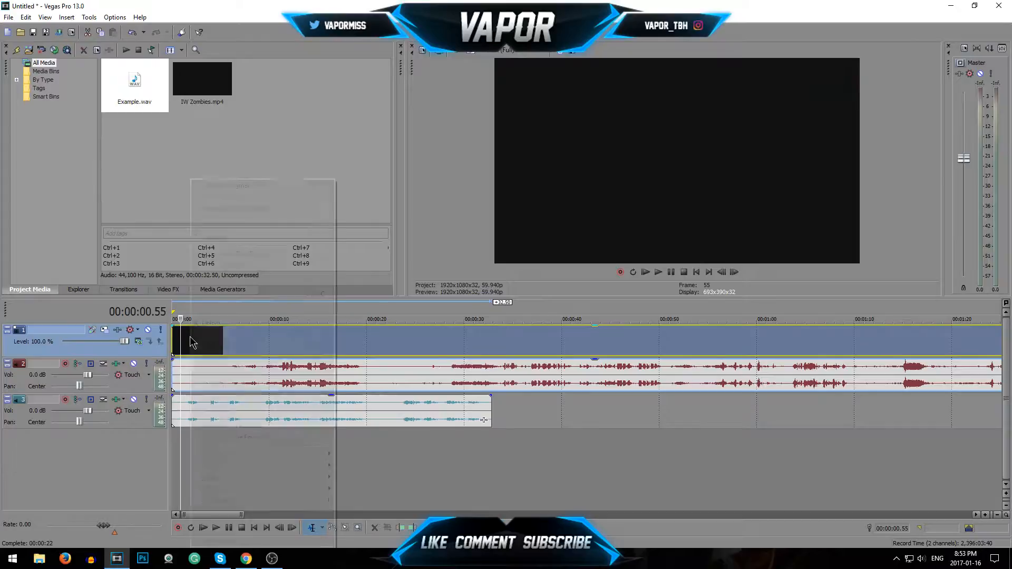
pyautogui.moveTo(253, 456)
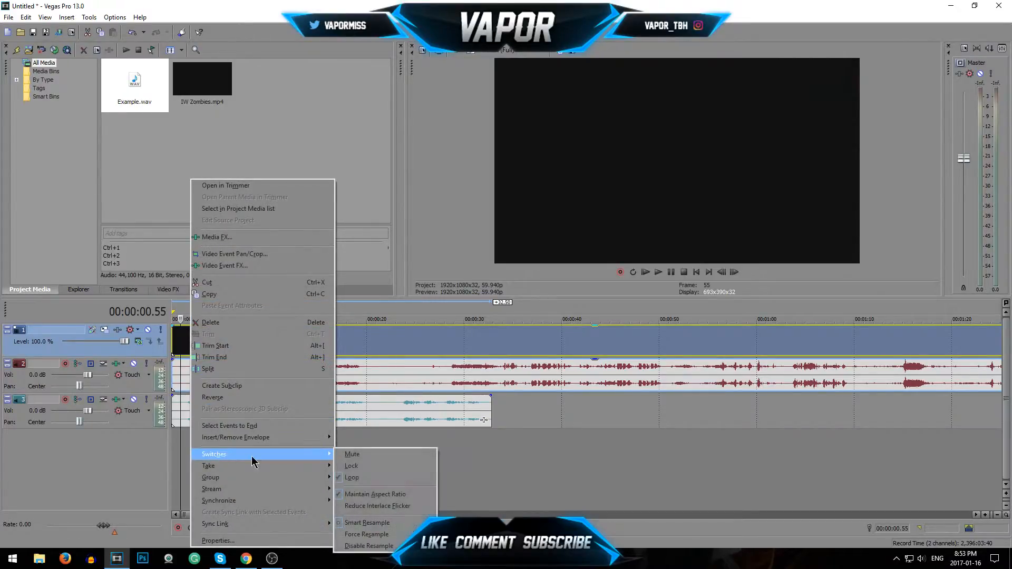
pyautogui.click(368, 545)
# Step: Preview several points of the IW Zombies footage between about 44 and 74 seconds and check the video event's switches
pyautogui.click(454, 319)
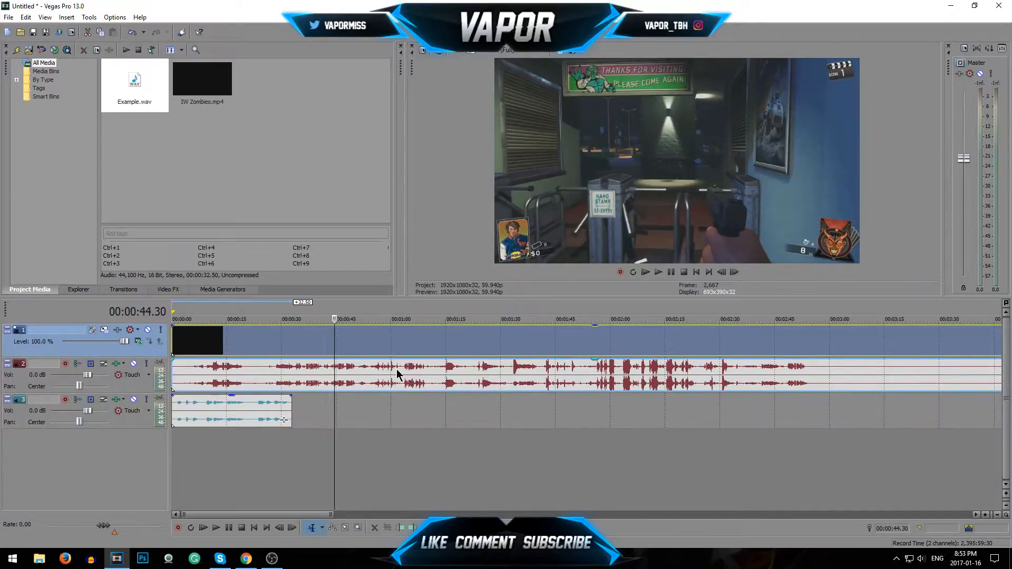
pyautogui.click(395, 351)
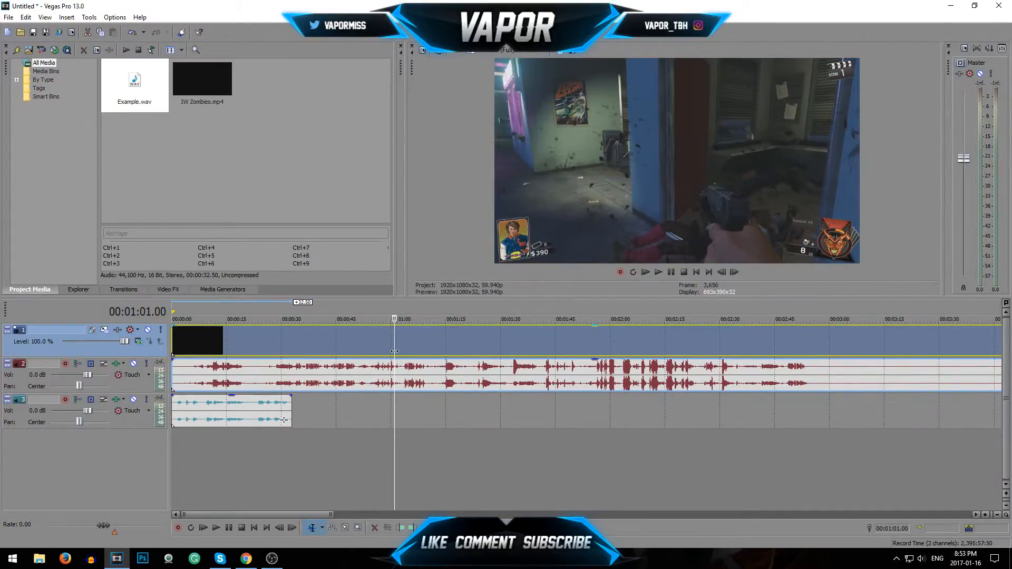
pyautogui.click(423, 344)
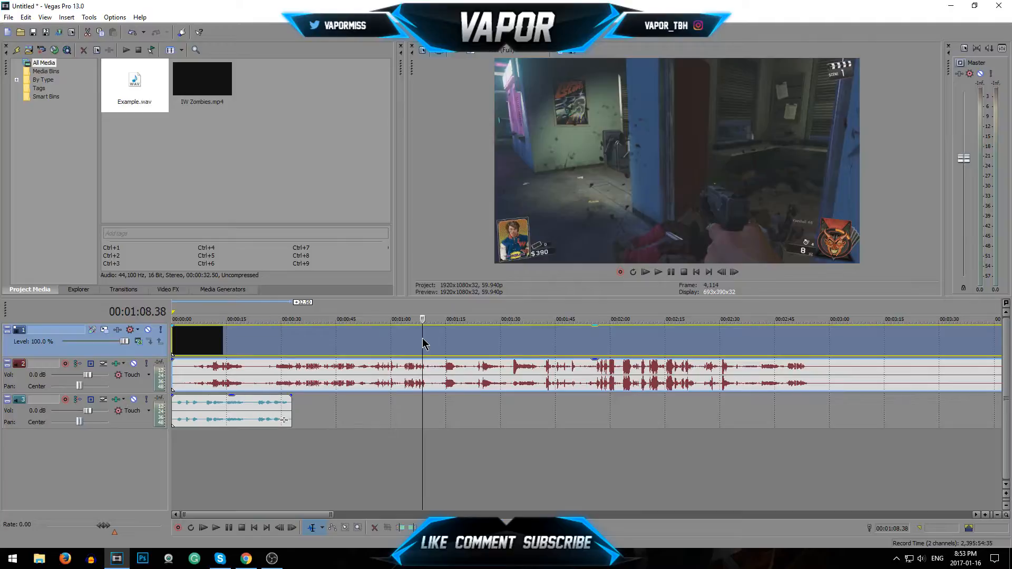
pyautogui.click(442, 344)
pyautogui.rightClick(414, 349)
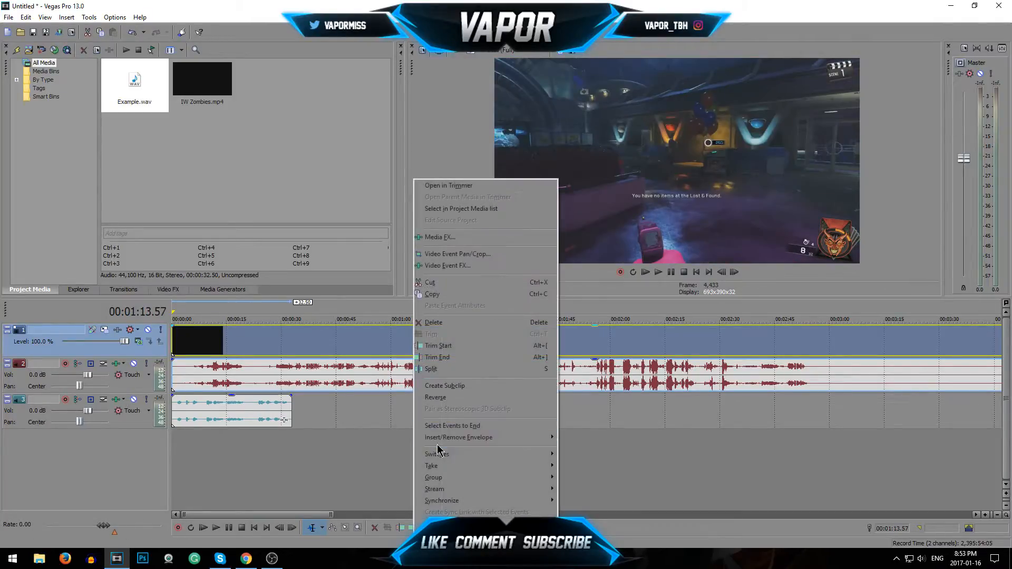
pyautogui.moveTo(543, 454)
pyautogui.click(604, 357)
# Step: Cut the opening part off the IW Zombies footage and move the remainder to the start of the timeline
pyautogui.moveTo(449, 354); pyautogui.dragTo(243, 349)
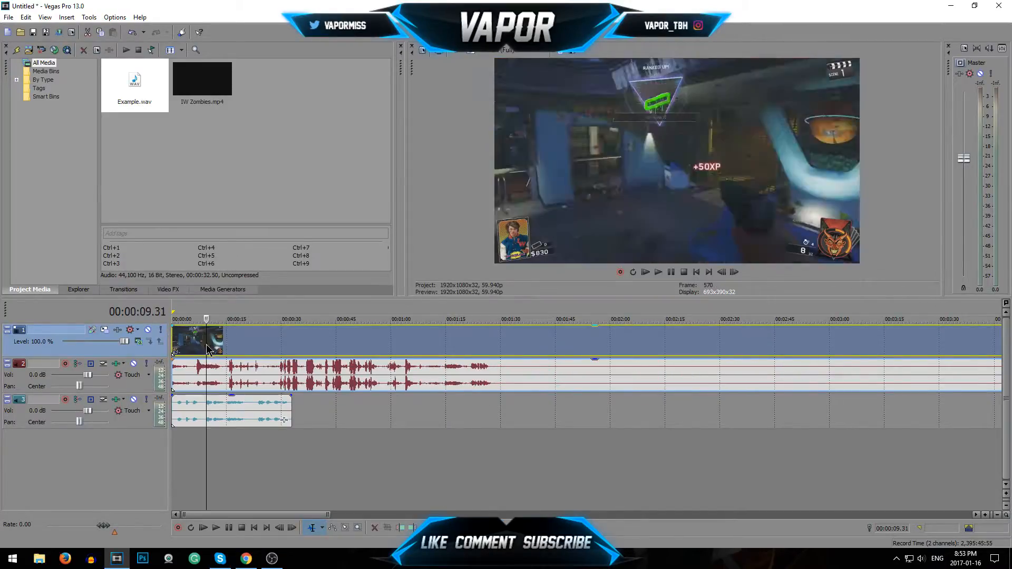
pyautogui.click(204, 367)
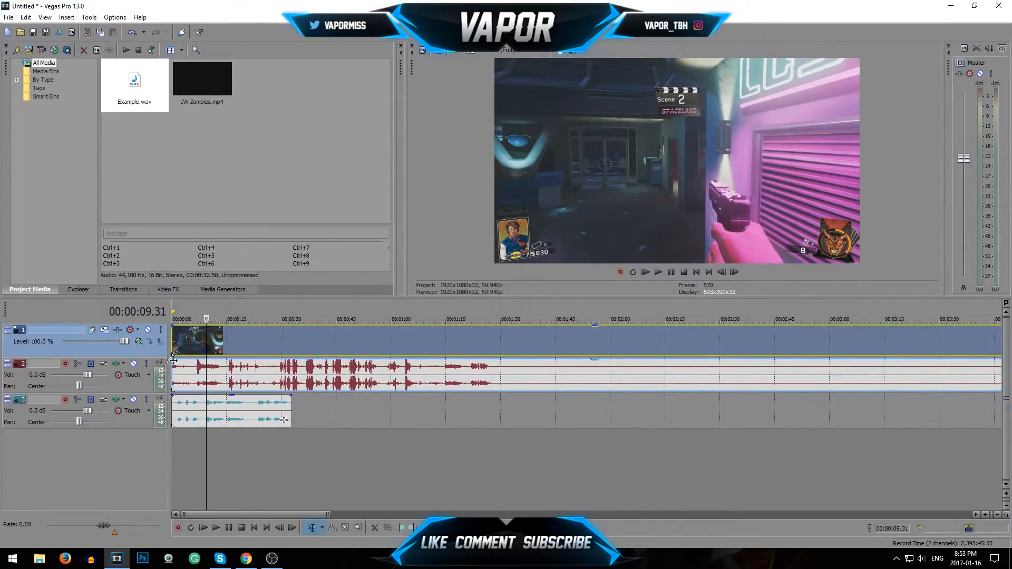
pyautogui.press('Home')
# Step: Delete the gameplay audio track, keeping the video track and the Example voice track
pyautogui.click(199, 366)
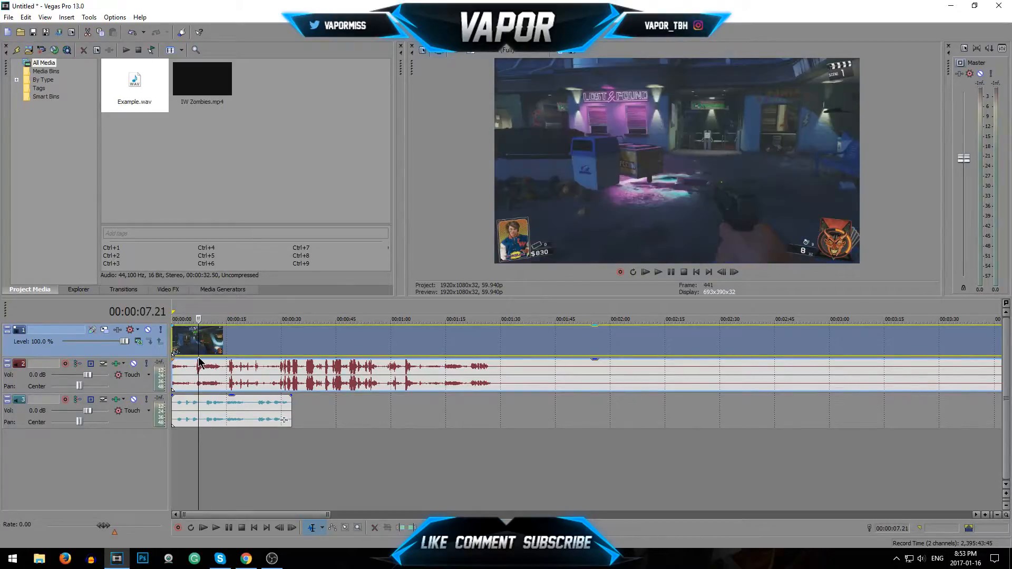
pyautogui.click(145, 391)
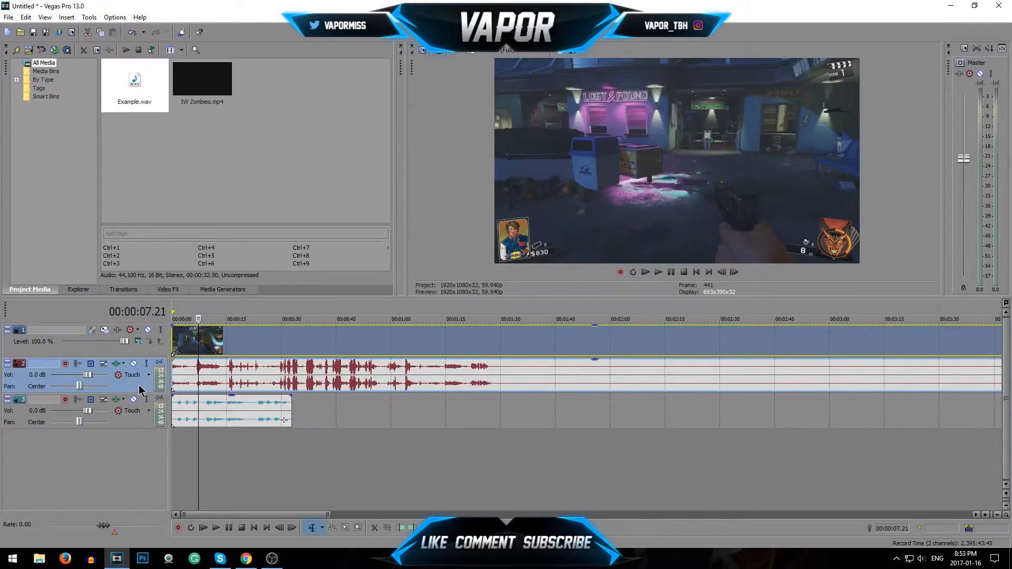
pyautogui.press('Delete')
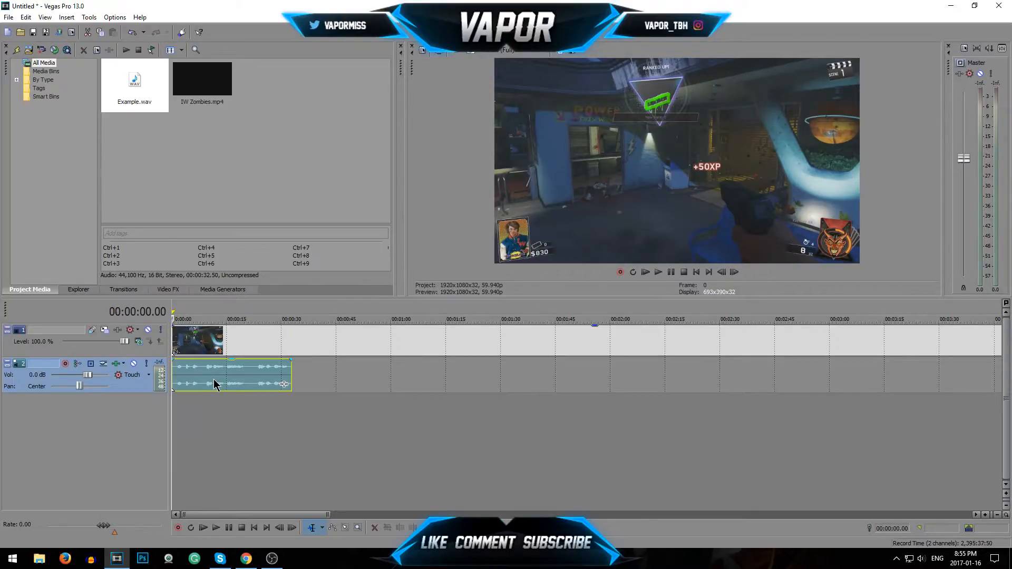
# Step: Group the gameplay video event with the Example voice event so both move together, keeping them at the timeline's start
pyautogui.click(190, 348)
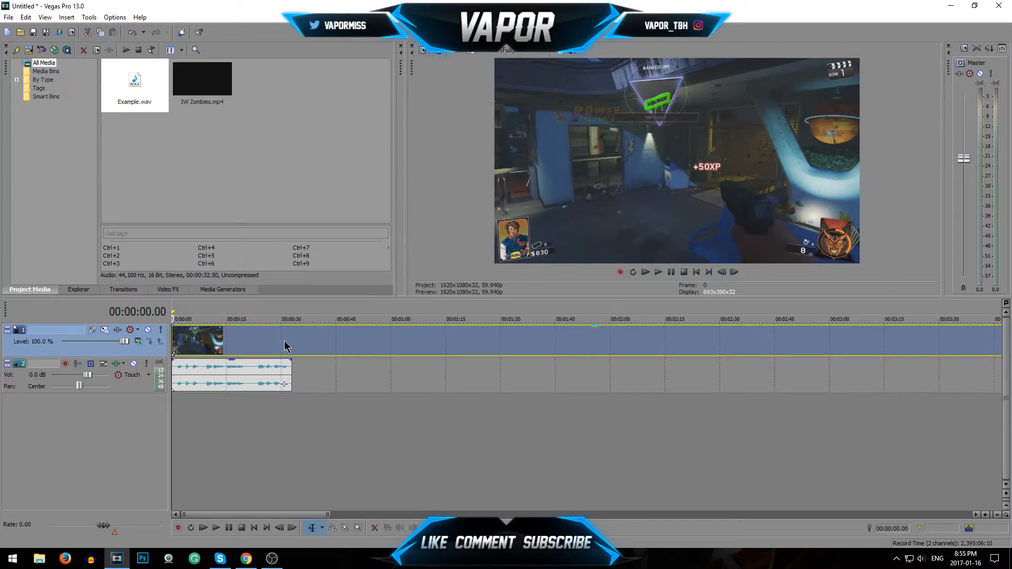
pyautogui.click(196, 385)
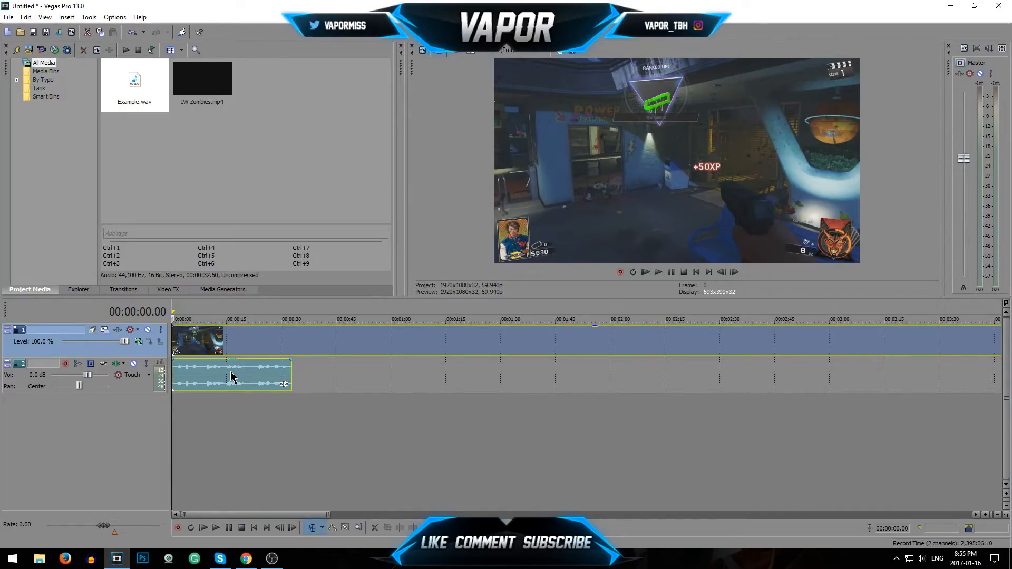
pyautogui.click(199, 381)
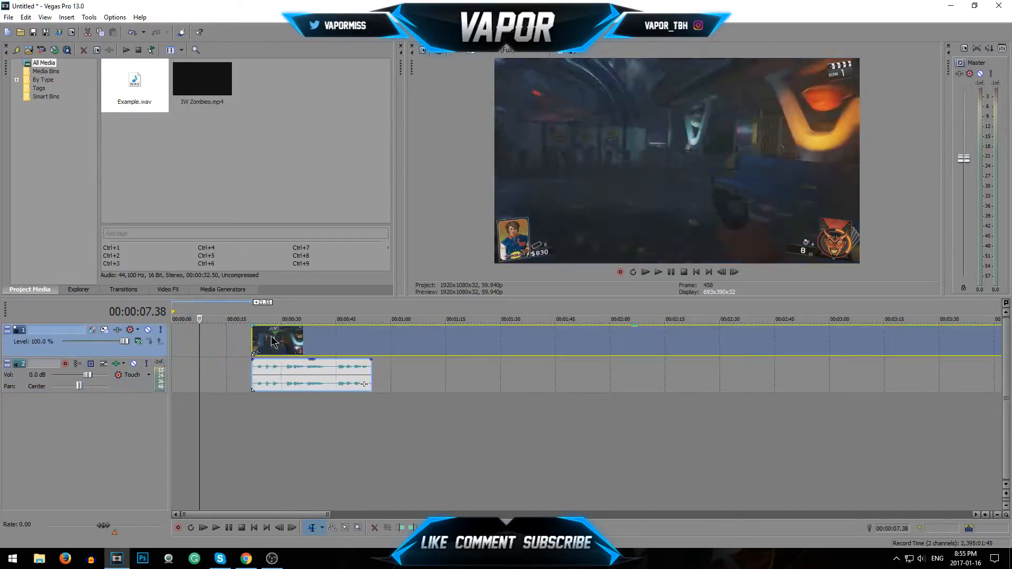
pyautogui.click(173, 339)
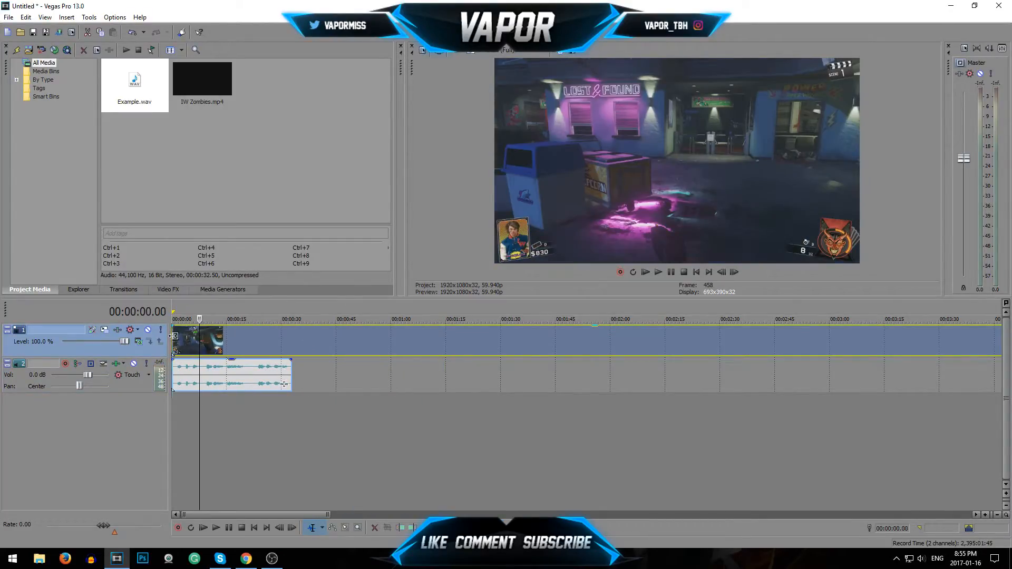
# Step: Split the grouped video and voice events at 00:00:06.01
pyautogui.scroll(6, 272, 378)
pyautogui.scroll(-2, 272, 382)
pyautogui.click(196, 376)
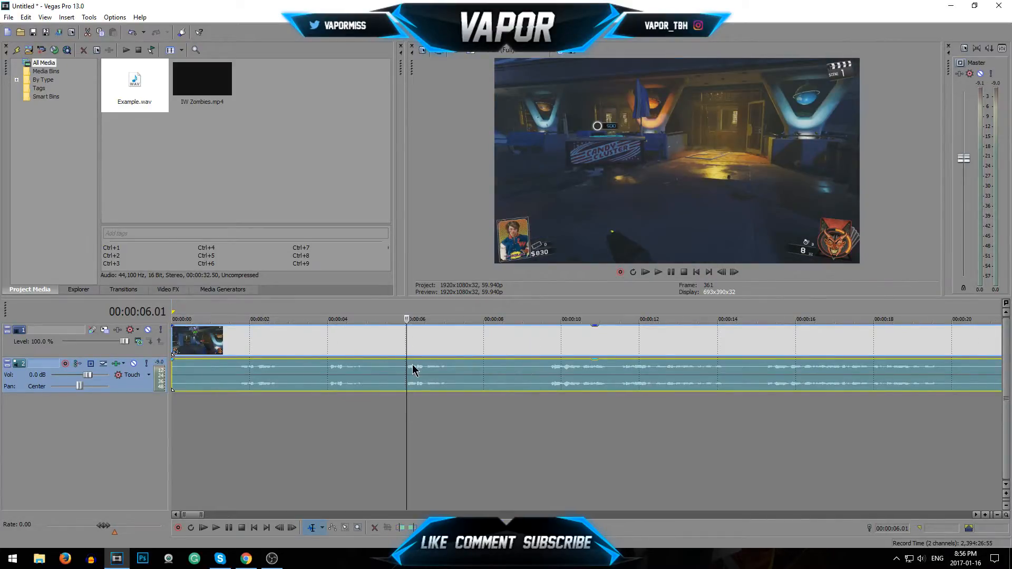
pyautogui.press('s')
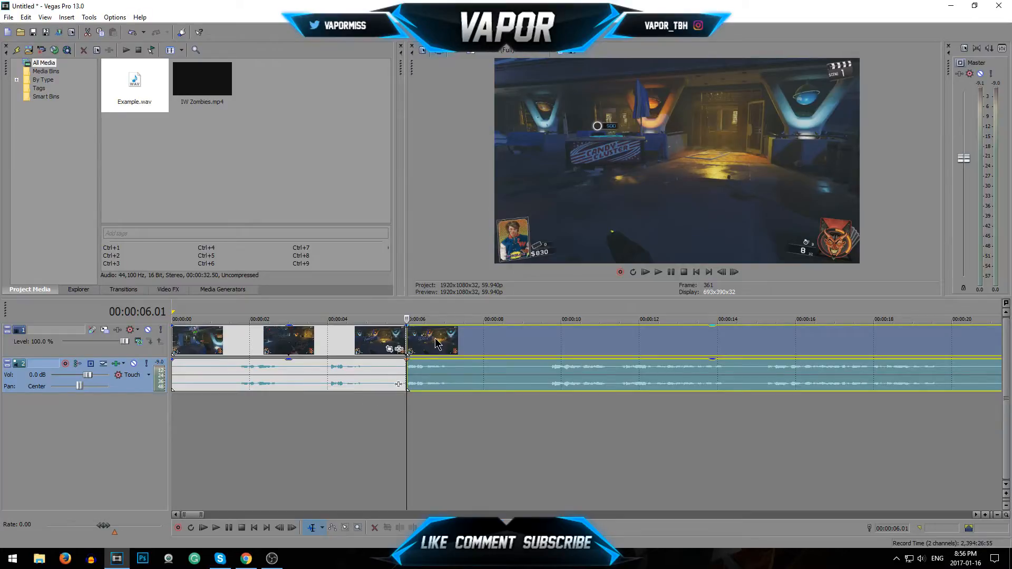
# Step: Try moving the two split sections apart and back together on the timeline
pyautogui.moveTo(435, 341); pyautogui.dragTo(510, 340)
pyautogui.moveTo(331, 340); pyautogui.dragTo(293, 339)
pyautogui.moveTo(528, 345); pyautogui.dragTo(452, 343)
# Step: Delete the section before the split and move the remaining video and voice to the start of the timeline
pyautogui.click(316, 338)
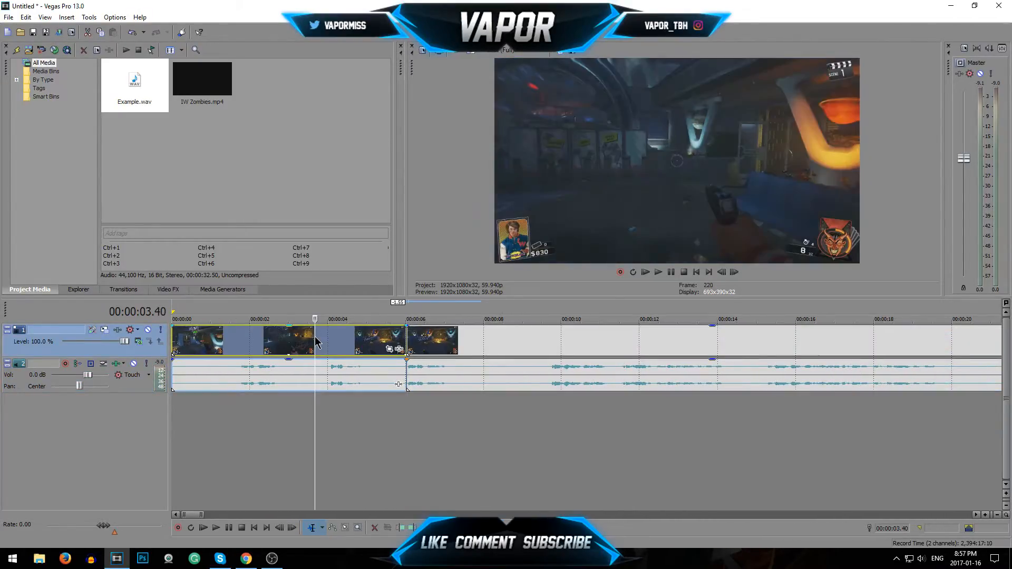
pyautogui.press('Delete')
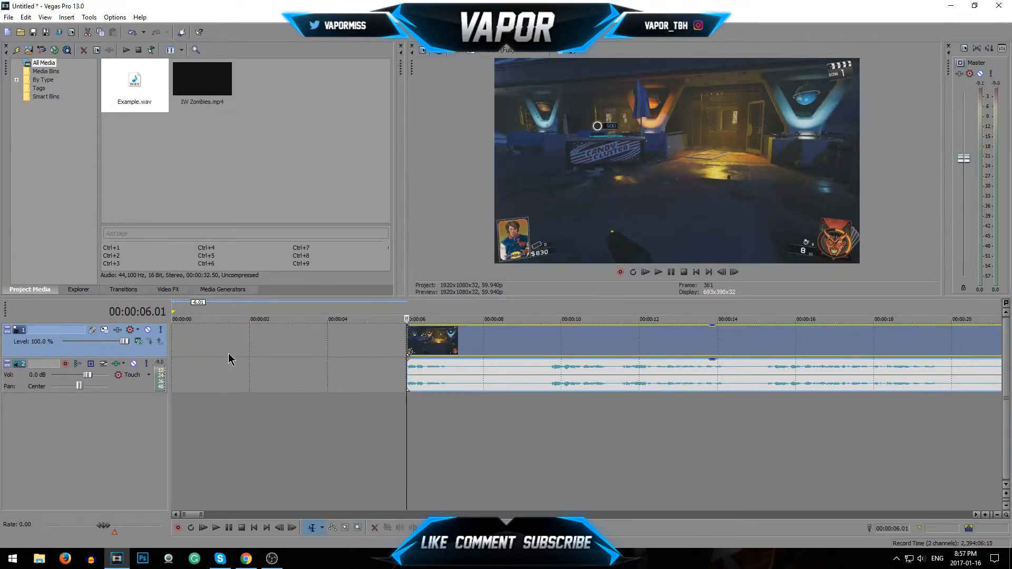
pyautogui.moveTo(448, 349); pyautogui.dragTo(200, 338)
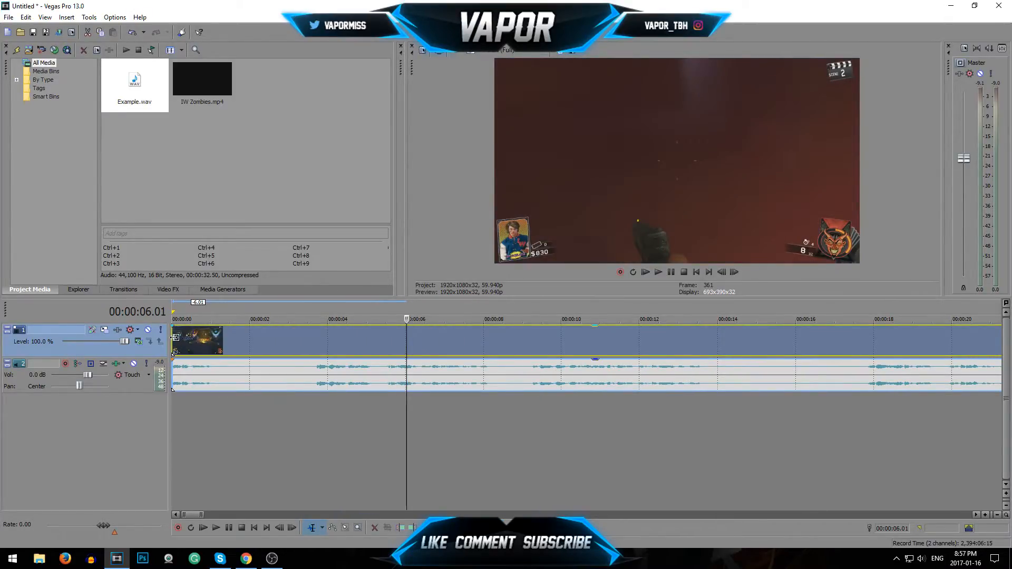
# Step: Cut out the video and voice between 00:00:01.16 and 00:00:05.31 and move the following section over to close the gap
pyautogui.click(176, 376)
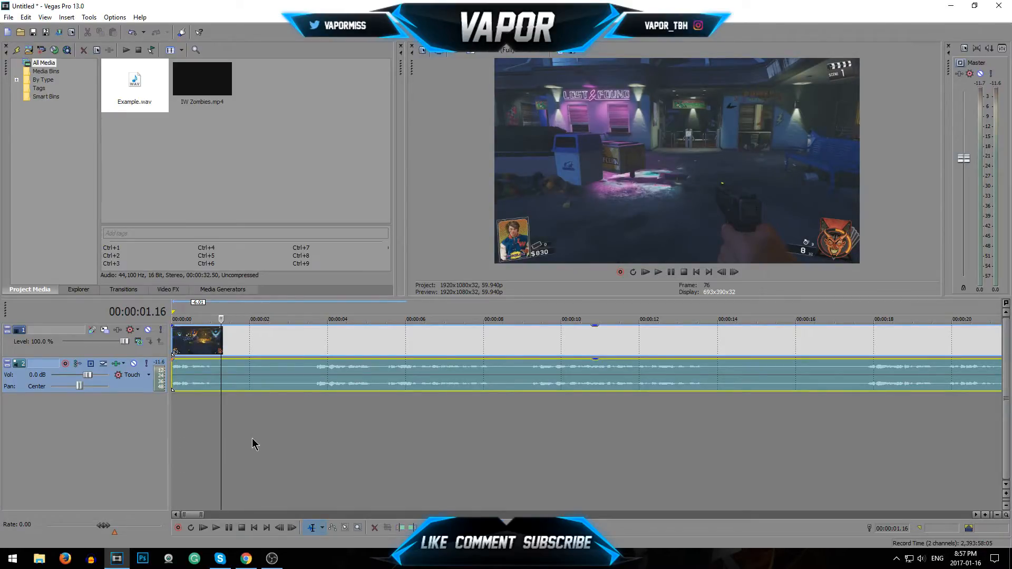
pyautogui.press('s')
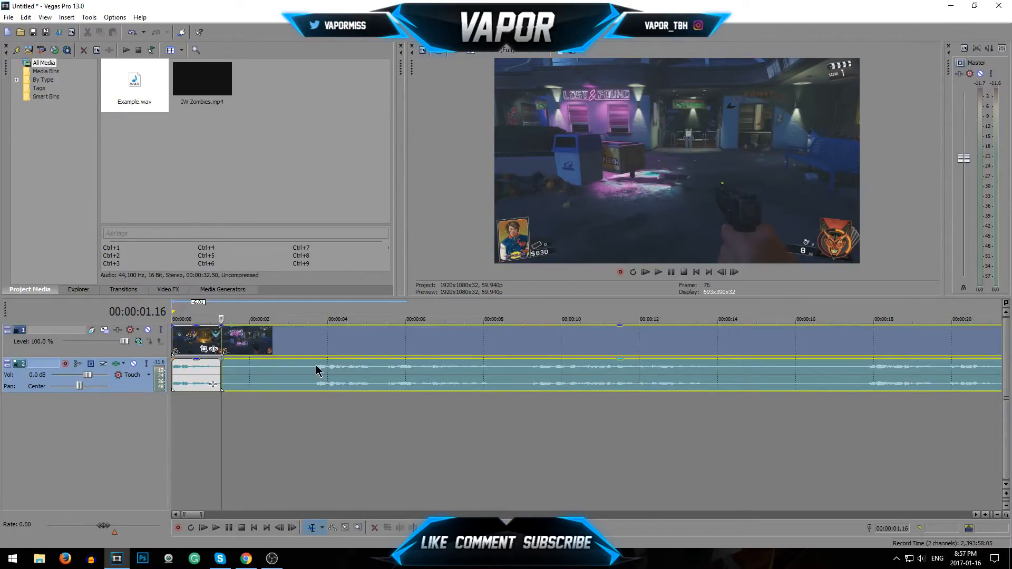
pyautogui.click(388, 373)
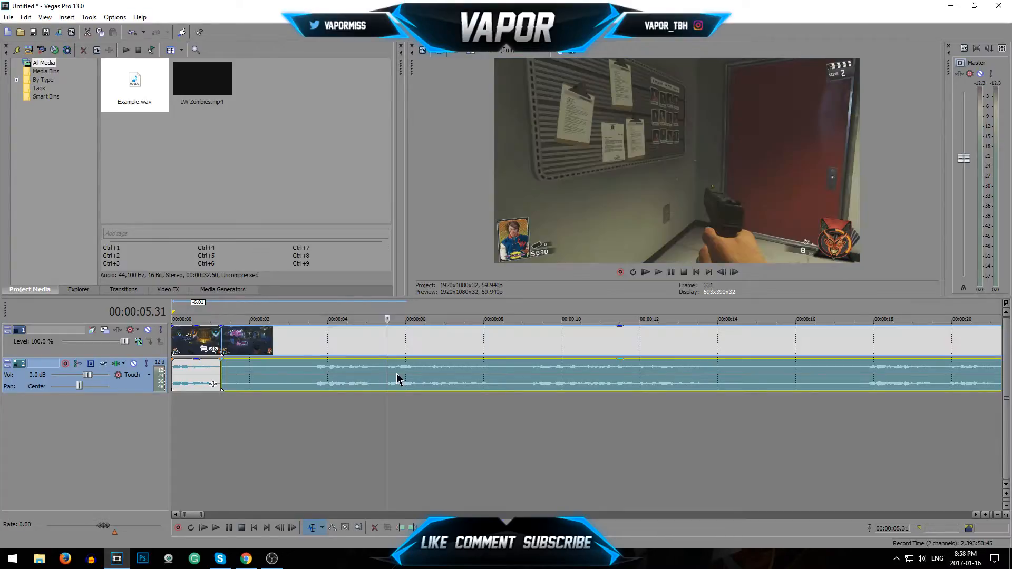
pyautogui.press('s')
pyautogui.click(365, 378)
pyautogui.press('Delete')
pyautogui.moveTo(420, 345); pyautogui.dragTo(254, 344)
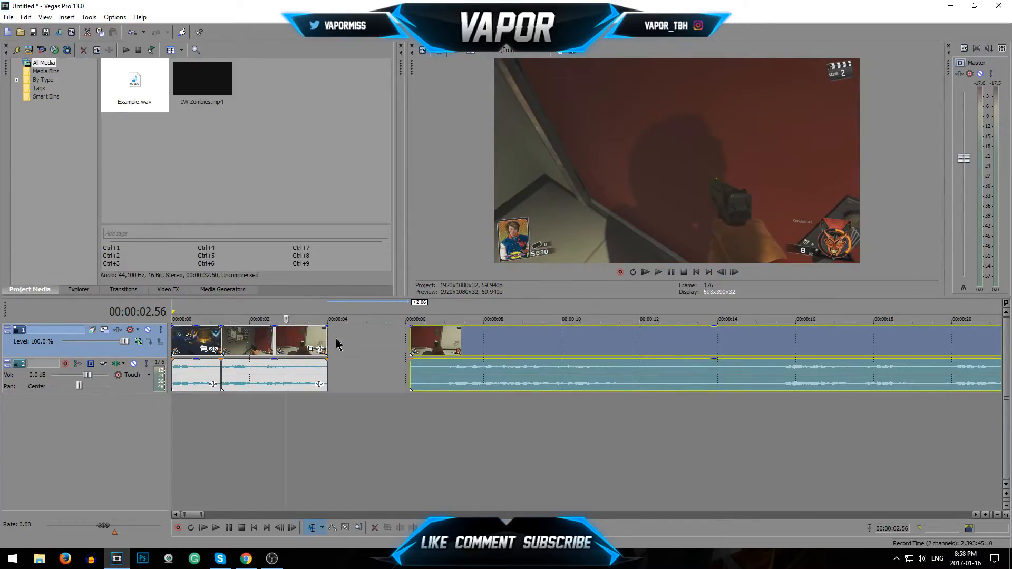
# Step: Split off and delete the pause at the beginning of the third section, and join the rest to the section before it
pyautogui.scroll(-5, 635, 404)
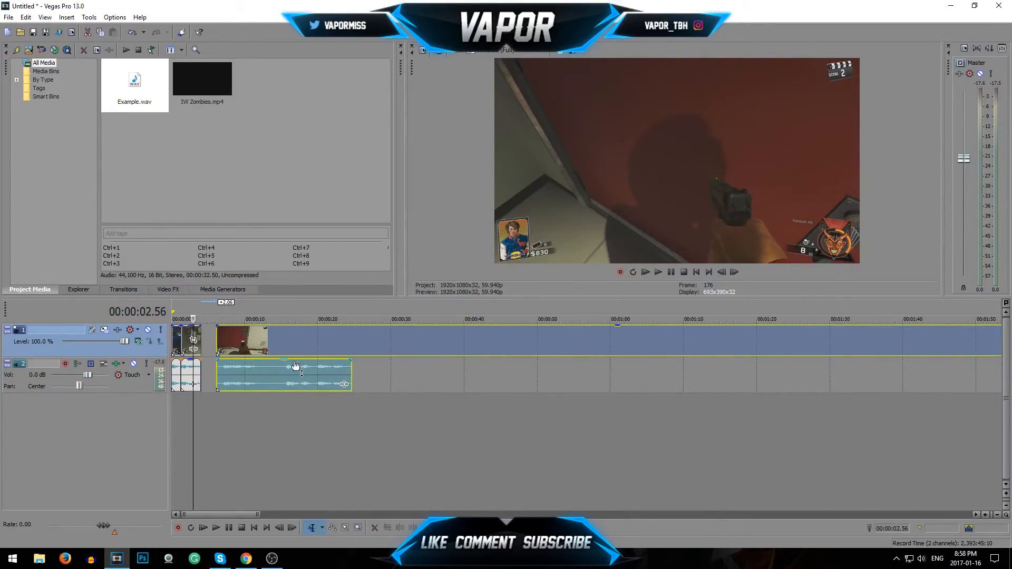
pyautogui.scroll(5, 457, 366)
pyautogui.click(448, 374)
pyautogui.press('space')
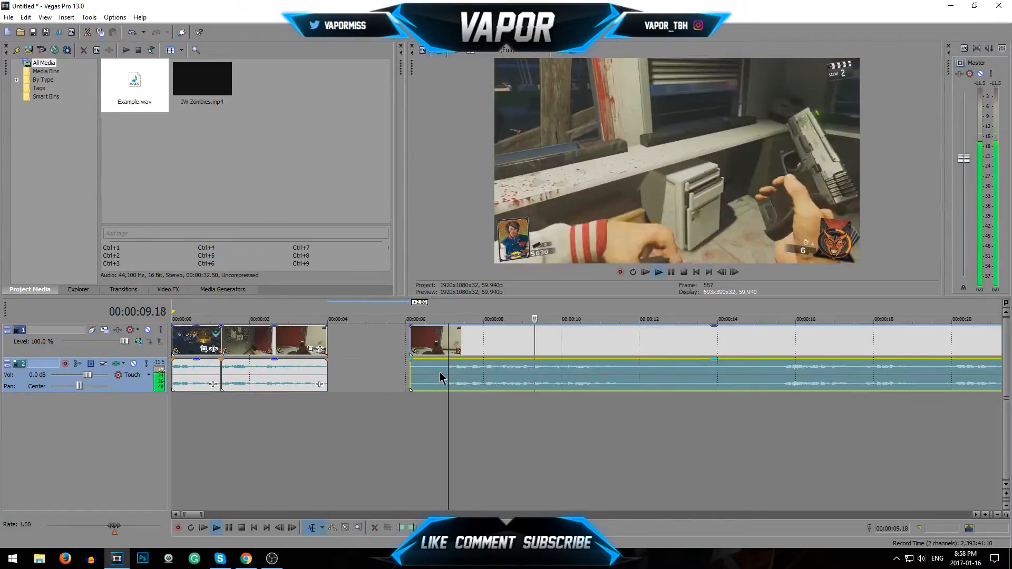
pyautogui.press('s')
pyautogui.press('Delete')
pyautogui.moveTo(541, 346); pyautogui.dragTo(429, 345)
# Step: Play past the last join, split the third section at about 8.4 seconds and delete all remaining video and voice
pyautogui.click(369, 346)
pyautogui.press('space')
pyautogui.press('s')
pyautogui.press('s')
pyautogui.click(647, 370)
pyautogui.press('Delete')
pyautogui.click(671, 342)
pyautogui.press('Delete')
# Step: Play the edited sequence from the beginning of the timeline
pyautogui.click(175, 342)
pyautogui.scroll(2, 273, 364)
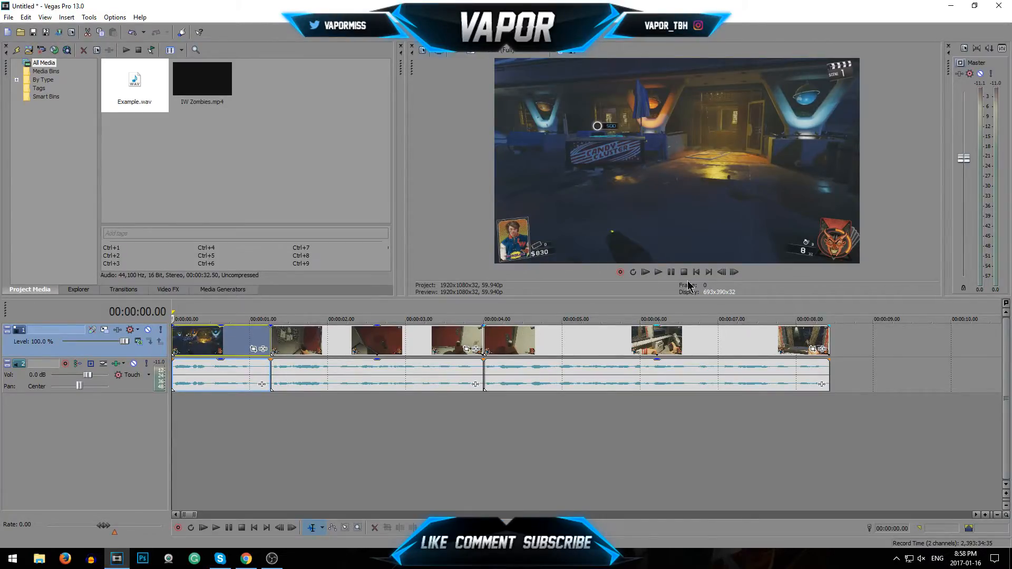
pyautogui.press('space')
# Step: Raise the voice track's volume to 8.8 dB
pyautogui.click(191, 384)
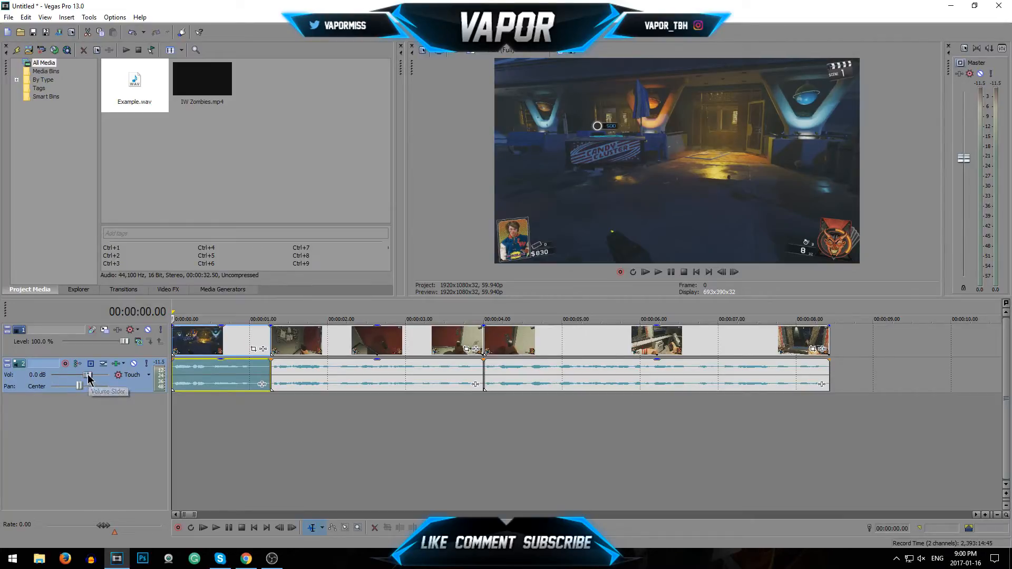
pyautogui.moveTo(88, 375); pyautogui.dragTo(105, 375)
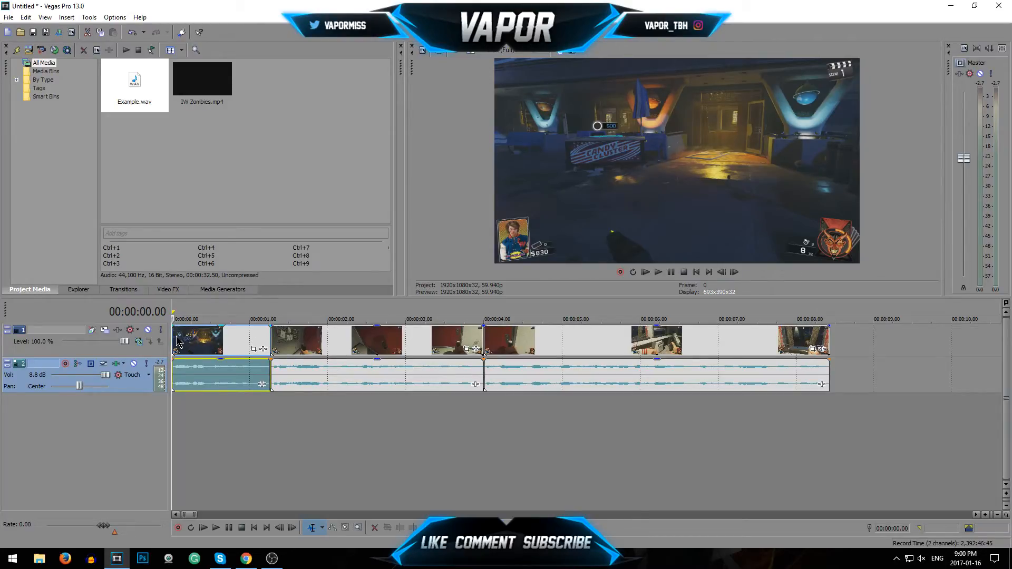
# Step: Add a fade-in to the first video section and a fade-out to the last one, each slightly under one second
pyautogui.scroll(5, 207, 379)
pyautogui.scroll(6, 206, 379)
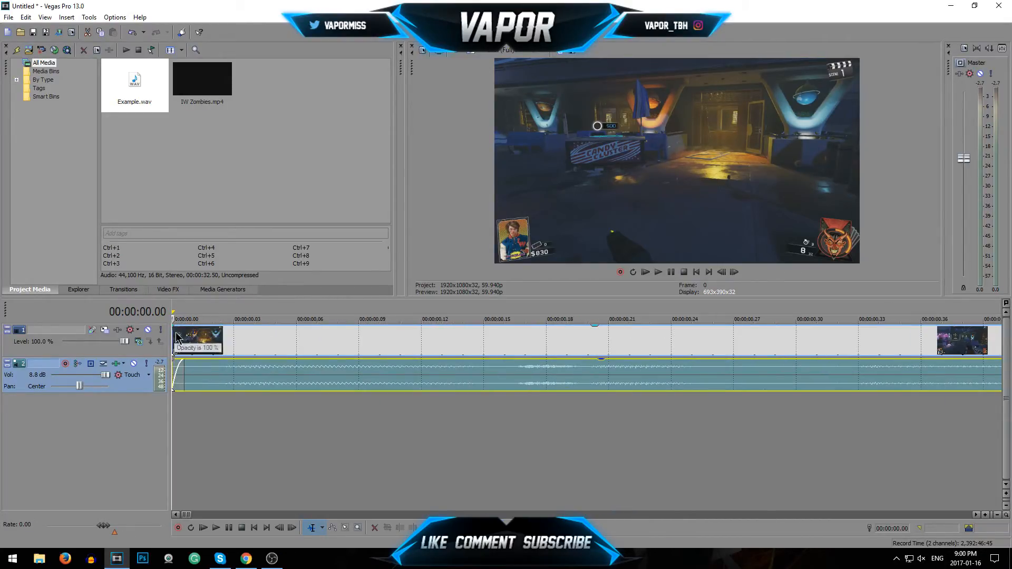
pyautogui.click(177, 340)
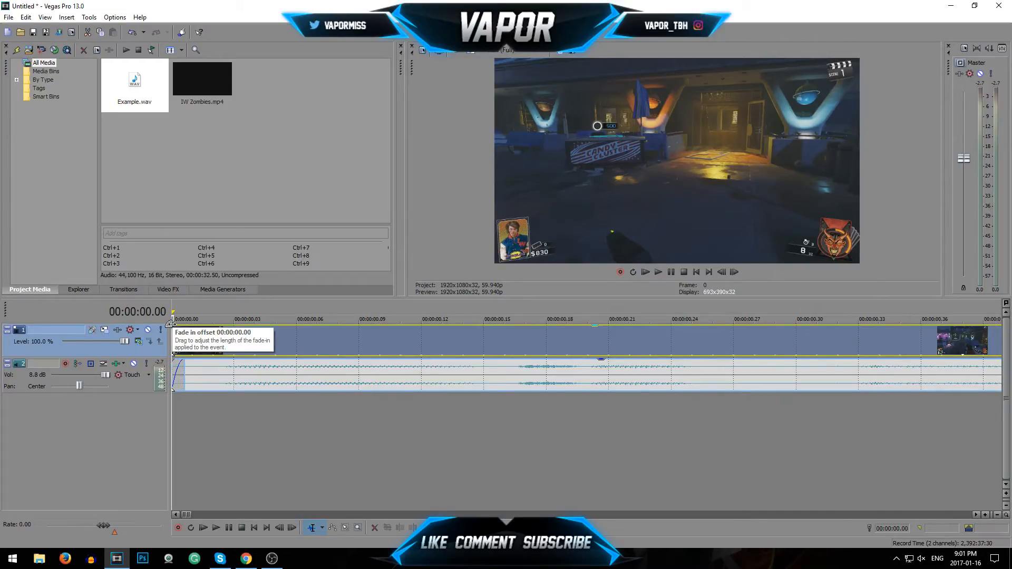
pyautogui.moveTo(171, 324); pyautogui.dragTo(705, 383)
pyautogui.scroll(-6, 533, 407)
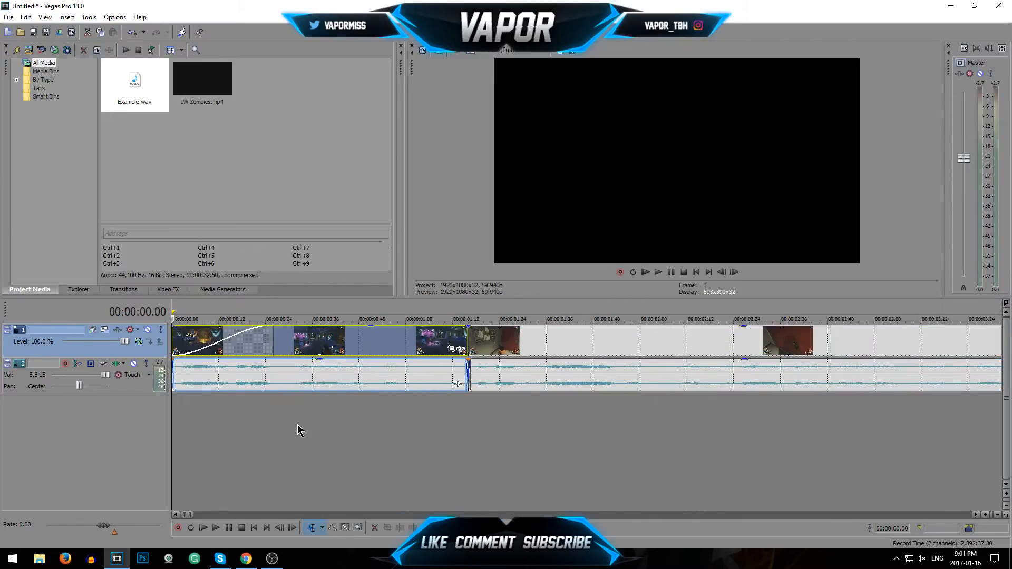
pyautogui.moveTo(202, 341); pyautogui.dragTo(187, 342)
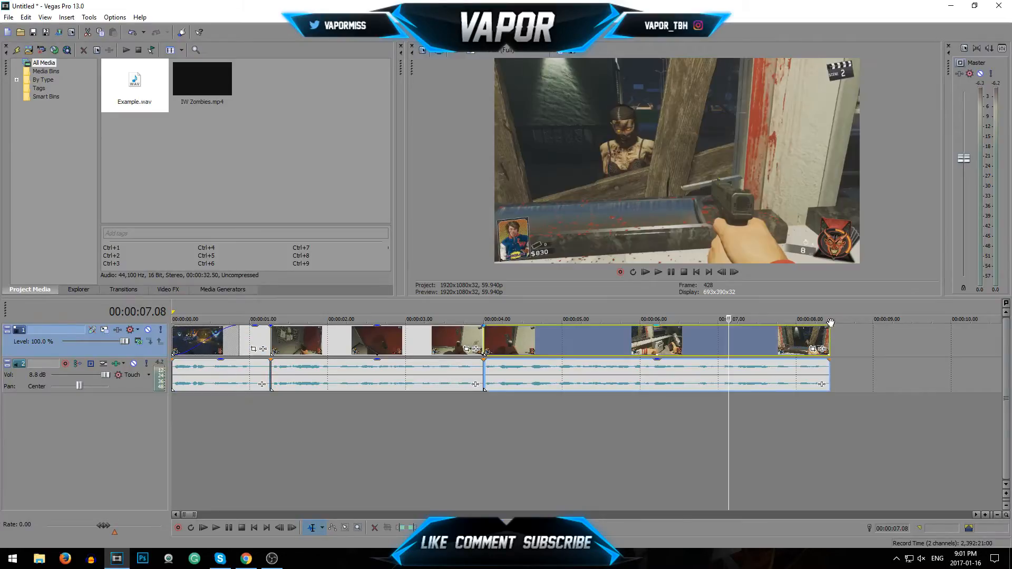
pyautogui.moveTo(829, 326); pyautogui.dragTo(822, 334)
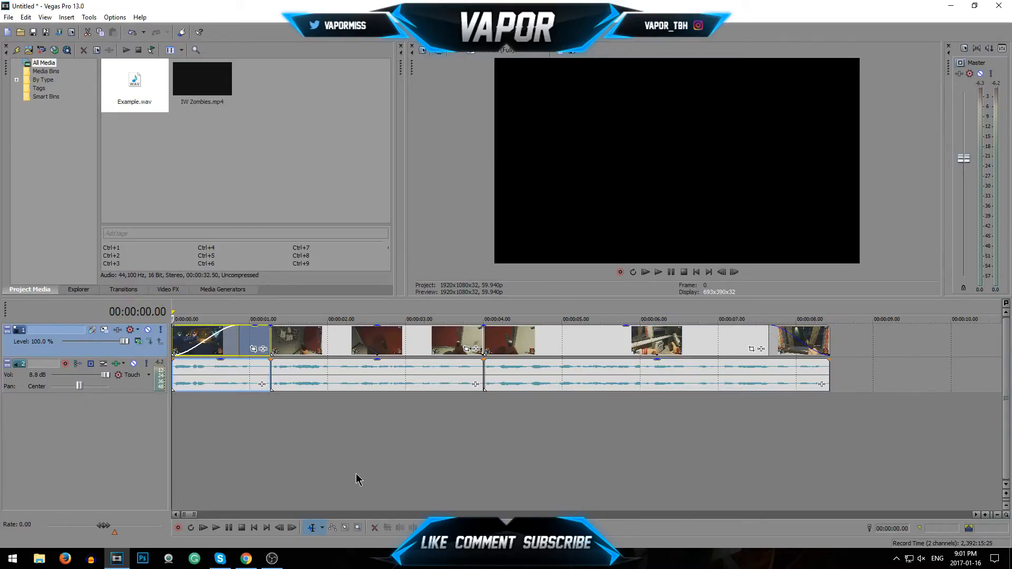
# Step: Switch to Chrome, open [EDM] C5 - Prototype from the YouTube Background Music playlist, and pause its playback
pyautogui.click(246, 559)
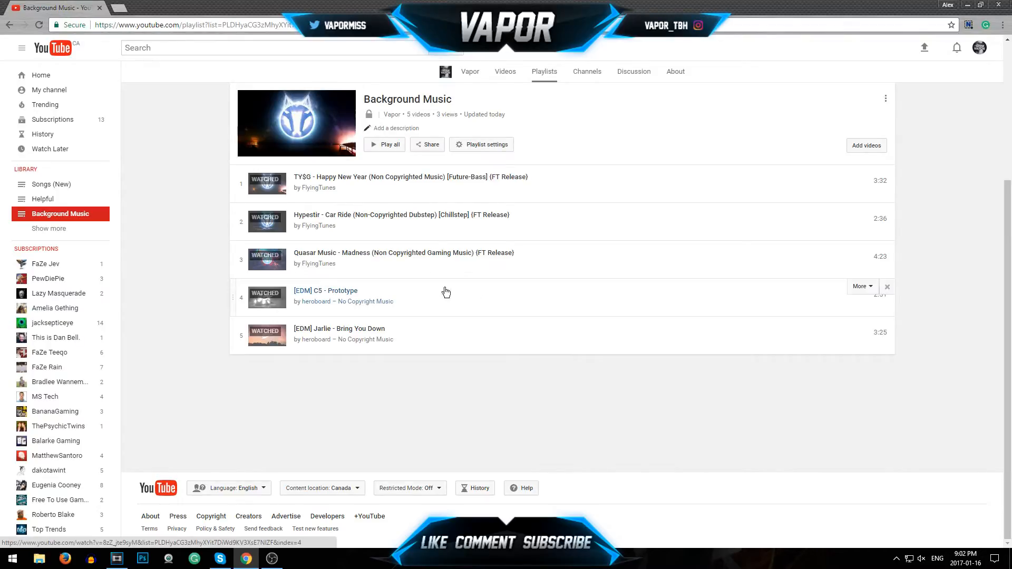
pyautogui.click(338, 291)
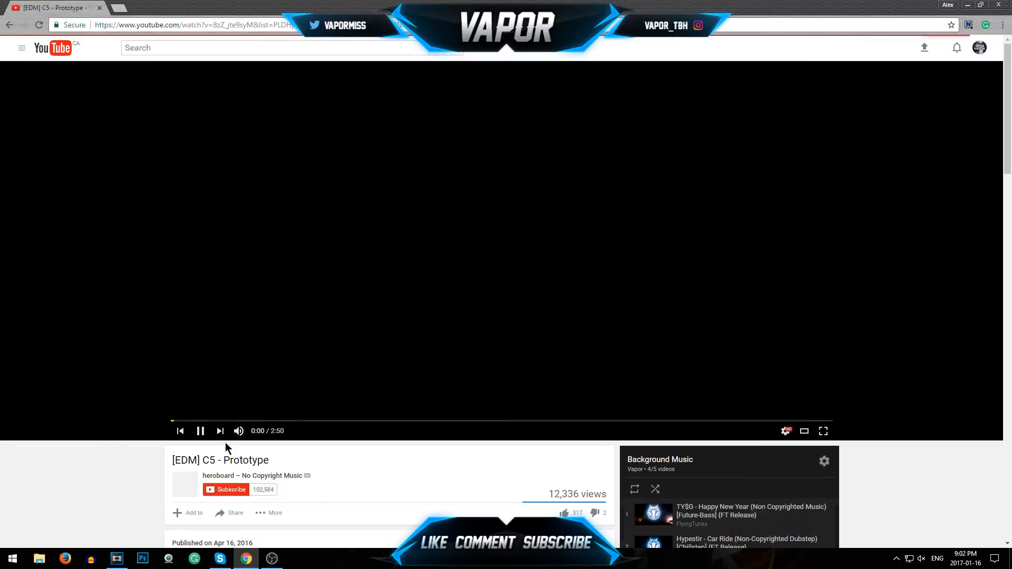
pyautogui.click(199, 432)
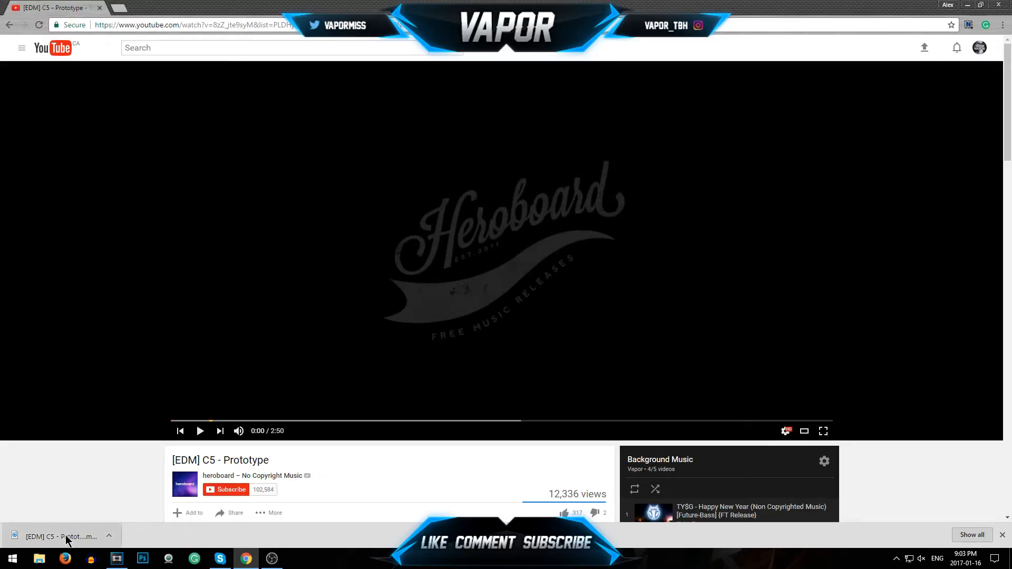
# Step: Import the downloaded [EDM] C5 - Prototype MP3 into Vegas Pro and place it on a new audio track at the timeline start
pyautogui.moveTo(74, 533); pyautogui.dragTo(240, 192)
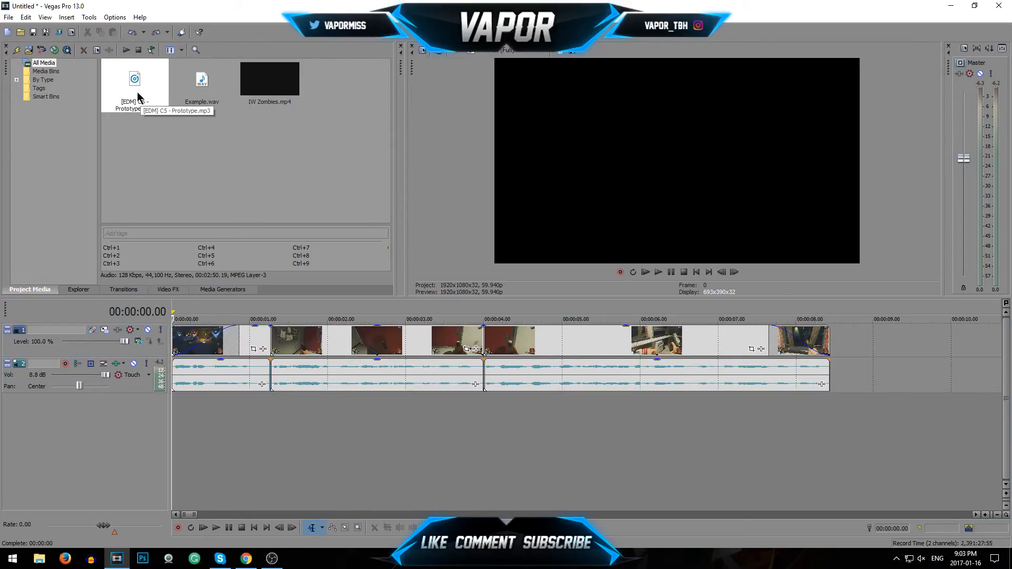
pyautogui.moveTo(138, 98); pyautogui.dragTo(118, 414)
pyautogui.scroll(-3, 180, 413)
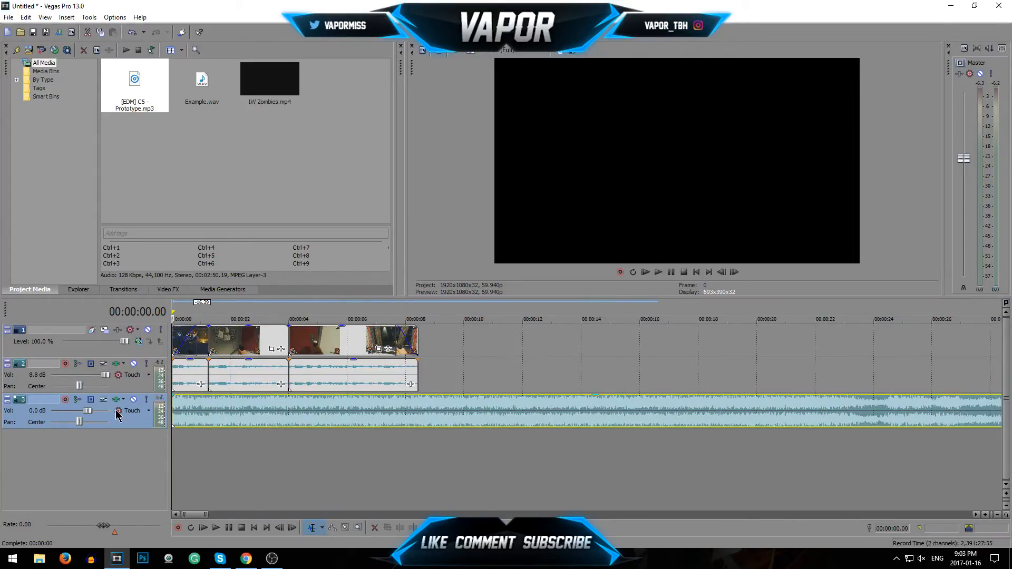
# Step: Split the music at the end of the video at 00:00:08.26 and delete the part beyond it
pyautogui.click(418, 416)
pyautogui.press('s')
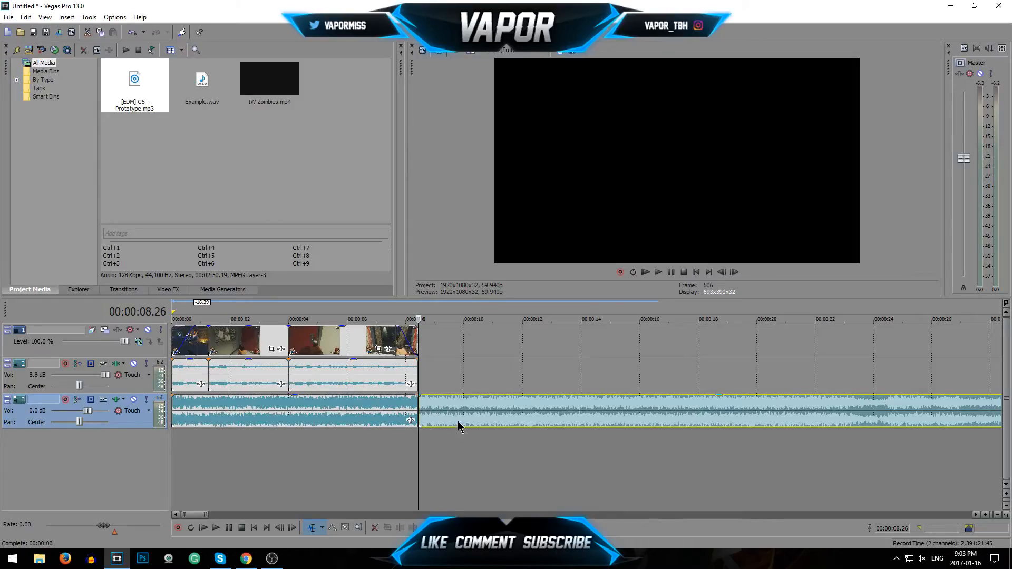
pyautogui.click(475, 420)
pyautogui.press('Delete')
# Step: Add a fade-in at the start and a fade-out at the end of the music, each under one second
pyautogui.click(174, 405)
pyautogui.scroll(3, 176, 402)
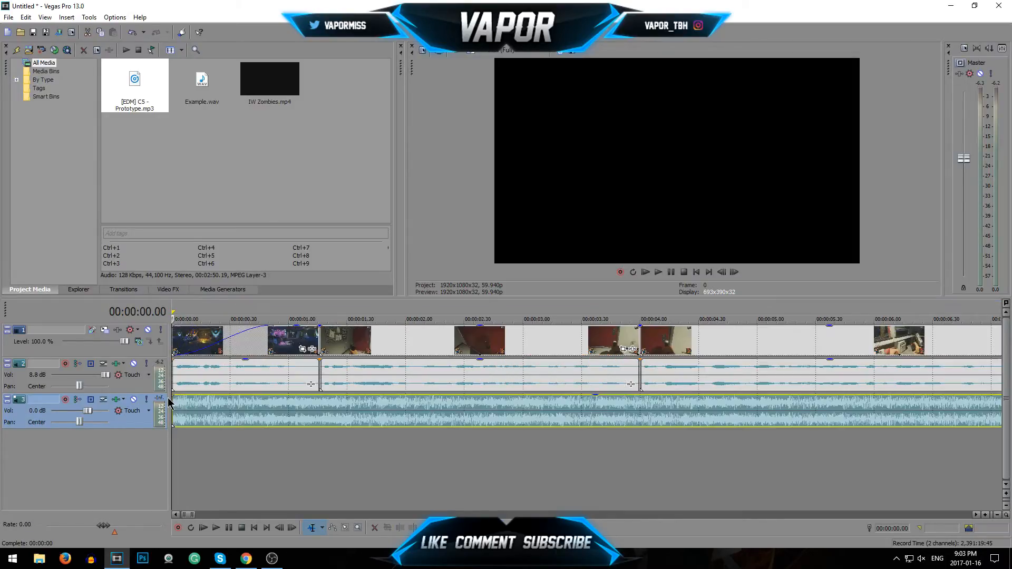
pyautogui.moveTo(177, 401); pyautogui.dragTo(244, 401)
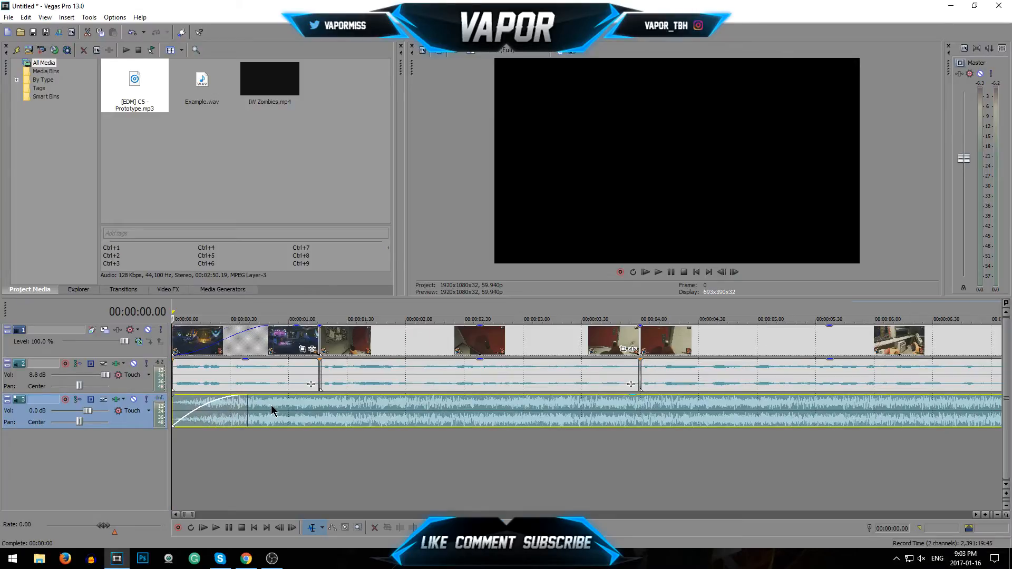
pyautogui.scroll(-3, 605, 399)
pyautogui.moveTo(665, 403); pyautogui.dragTo(625, 403)
pyautogui.moveTo(251, 396)
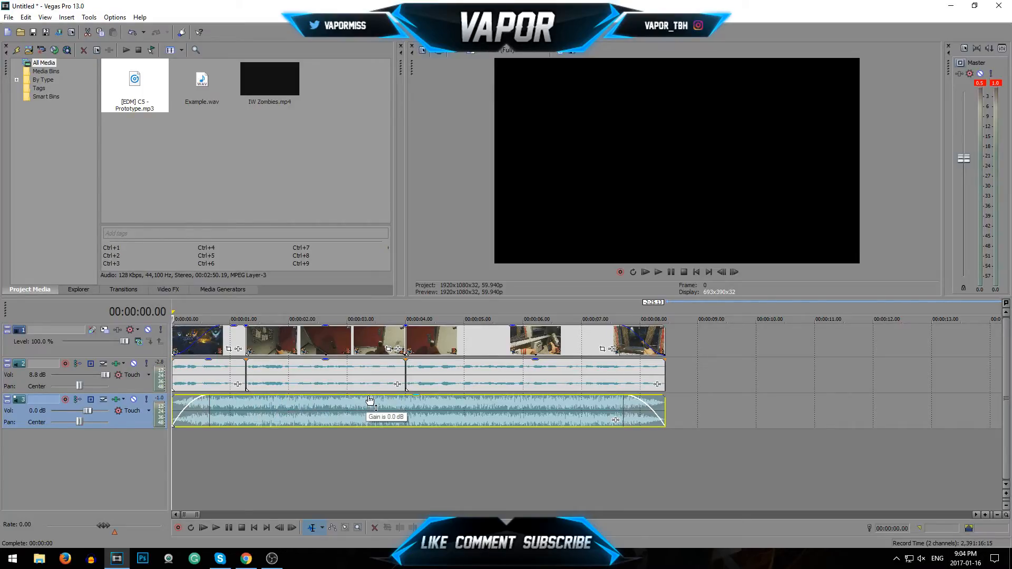
# Step: Lower the music event's gain to a quiet background level and set its track volume to -1.8 dB
pyautogui.scroll(3, 364, 403)
pyautogui.moveTo(341, 401); pyautogui.dragTo(364, 420)
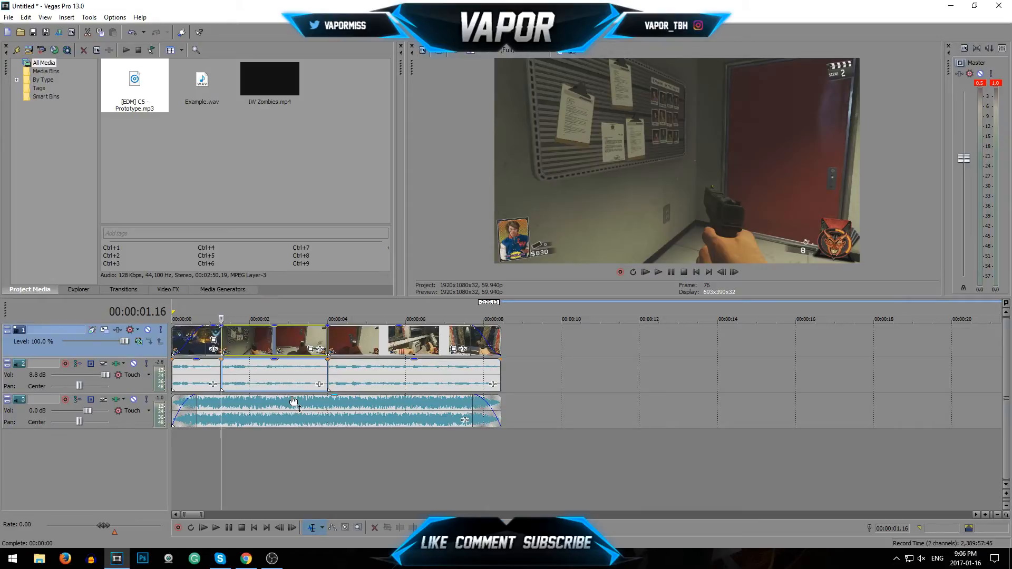
pyautogui.moveTo(294, 397); pyautogui.dragTo(308, 427)
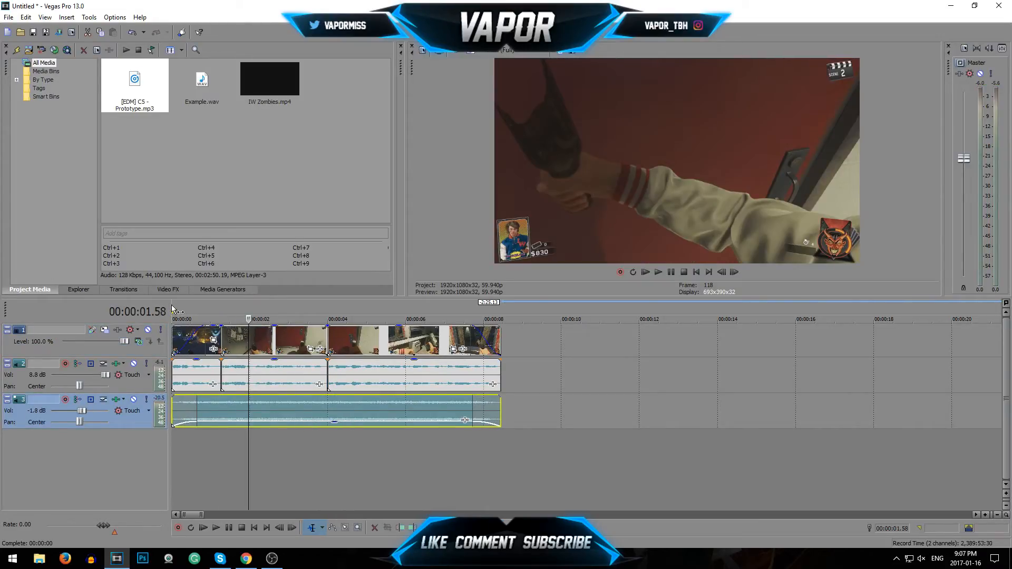
# Step: Mark the whole sequence up to 00:00:08.26 as the loop region and open the Render As settings
pyautogui.moveTo(174, 311); pyautogui.dragTo(501, 313)
pyautogui.click(9, 16)
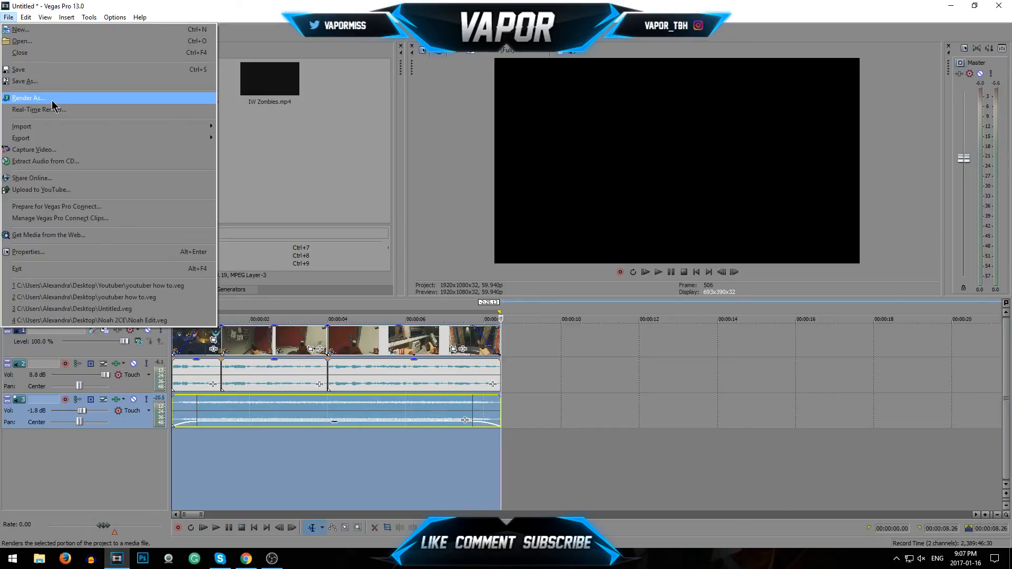
pyautogui.click(52, 100)
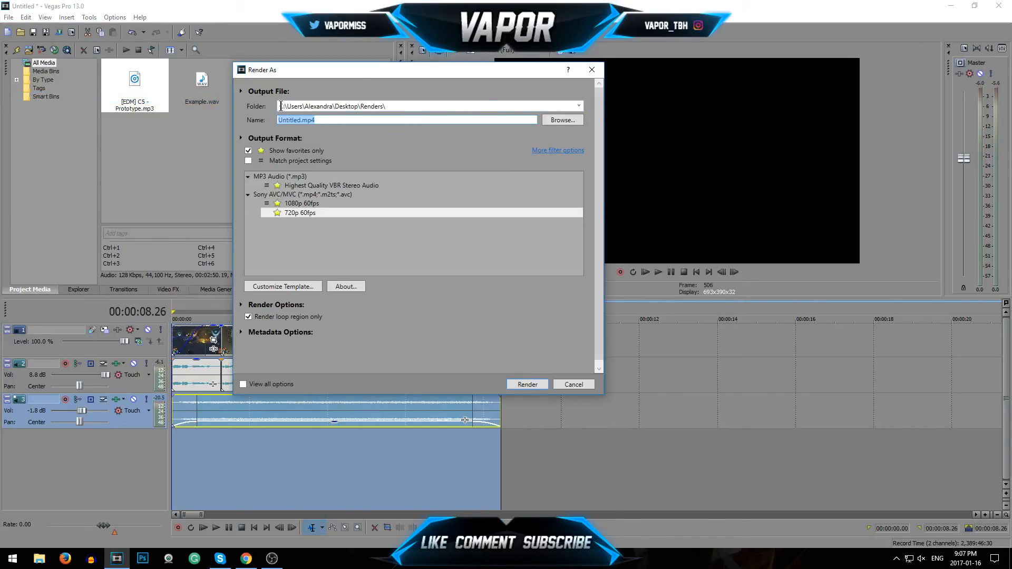
# Step: Name the output file in the Desktop Renders folder Example
pyautogui.moveTo(280, 106); pyautogui.dragTo(389, 105)
pyautogui.click(349, 122)
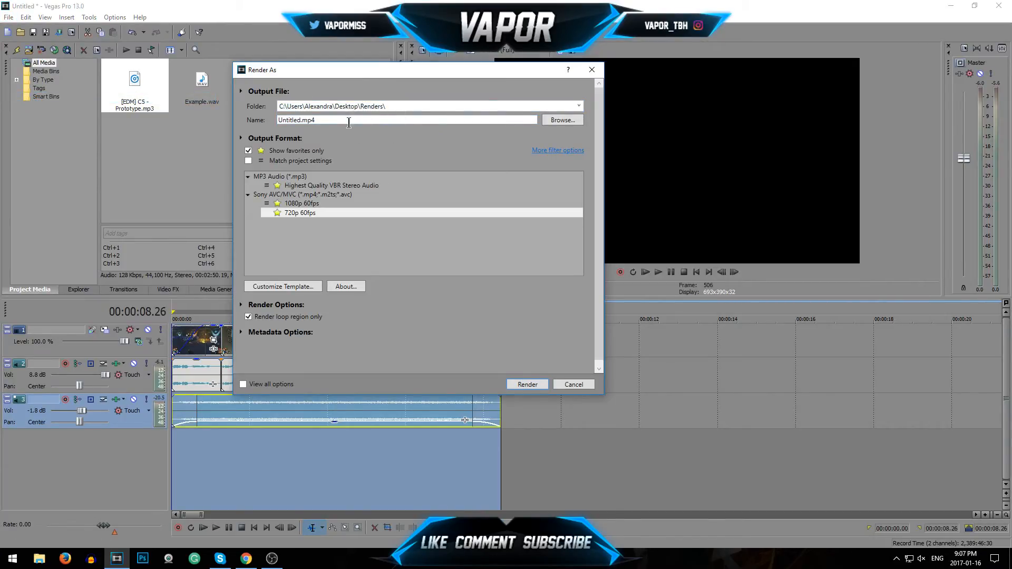
pyautogui.press('BackSpace')
pyautogui.press('BackSpace')
pyautogui.press('BackSpace')
pyautogui.press('BackSpace')
pyautogui.press('BackSpace')
pyautogui.press('BackSpace')
pyautogui.press('BackSpace')
pyautogui.press('BackSpace')
pyautogui.press('BackSpace')
pyautogui.press('BackSpace')
pyautogui.press('BackSpace')
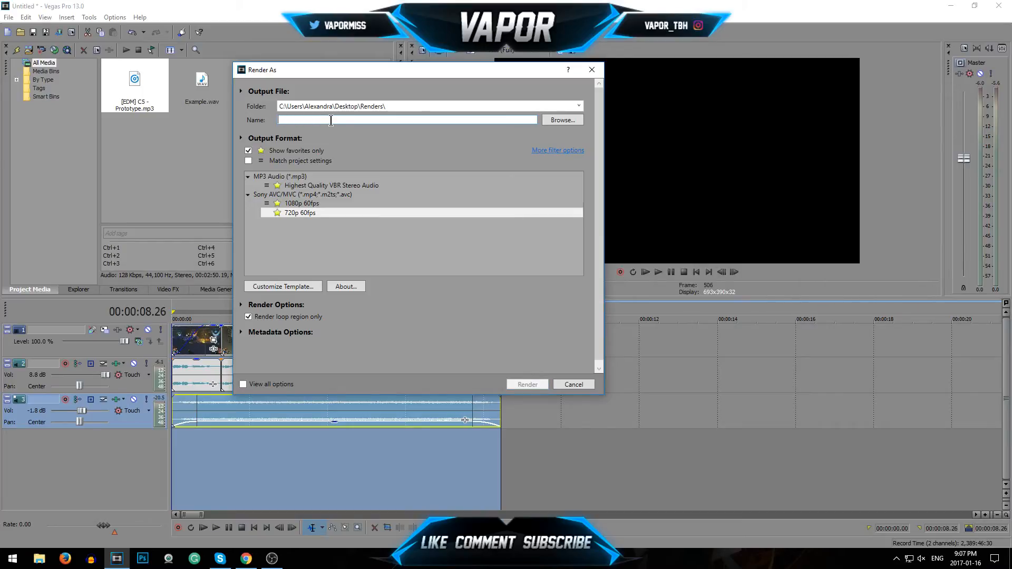
pyautogui.write('Example.mp4')
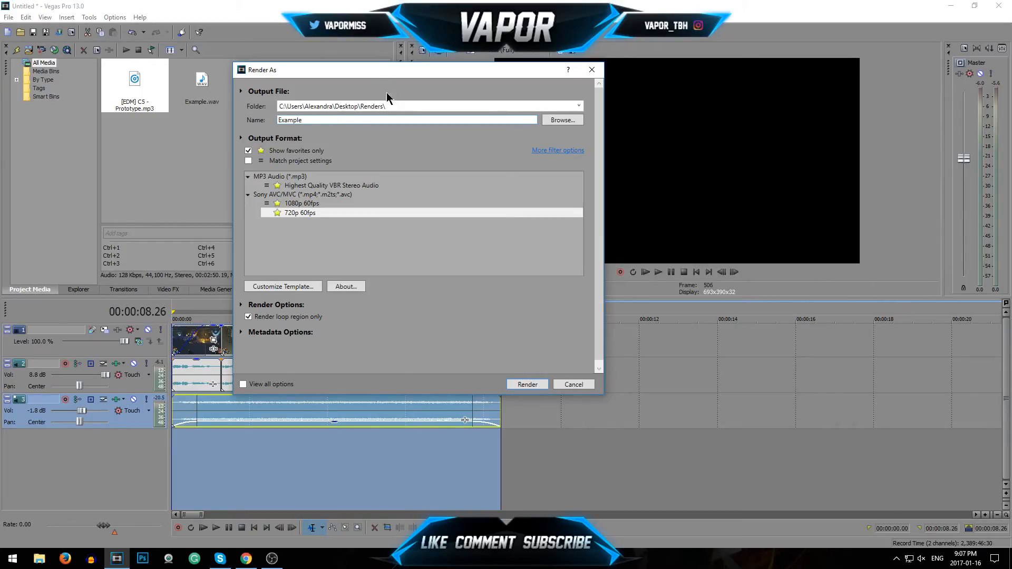
# Step: Render the loop region with the Sony AVC/MVC 1080p 60fps template and dismiss the finished render
pyautogui.click(310, 205)
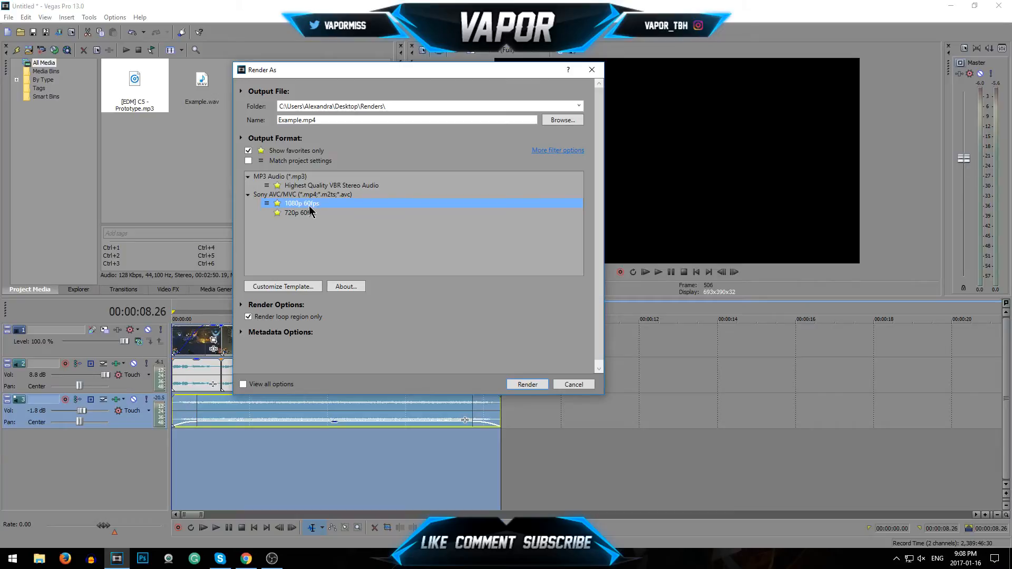
pyautogui.click(527, 385)
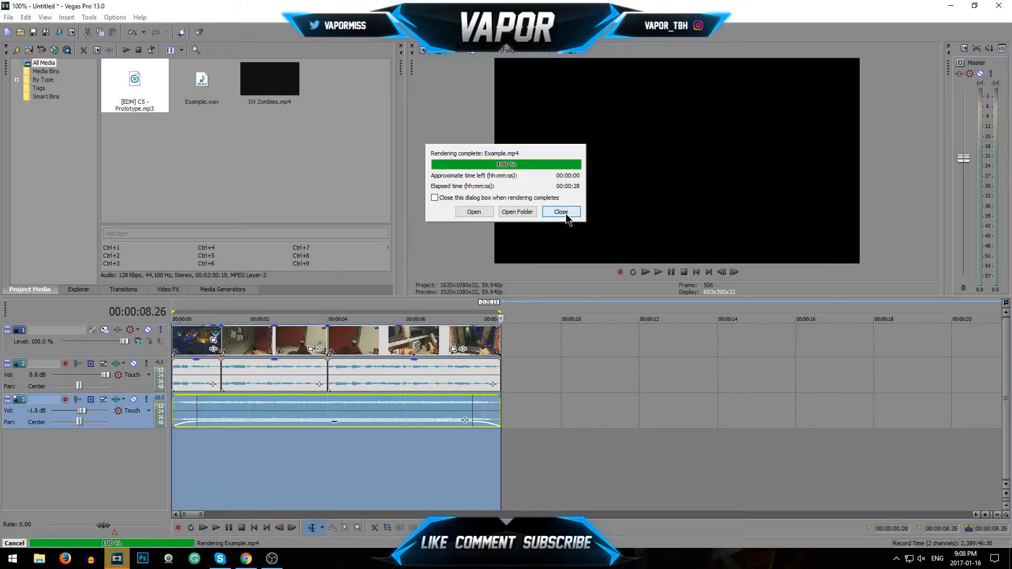
pyautogui.click(564, 212)
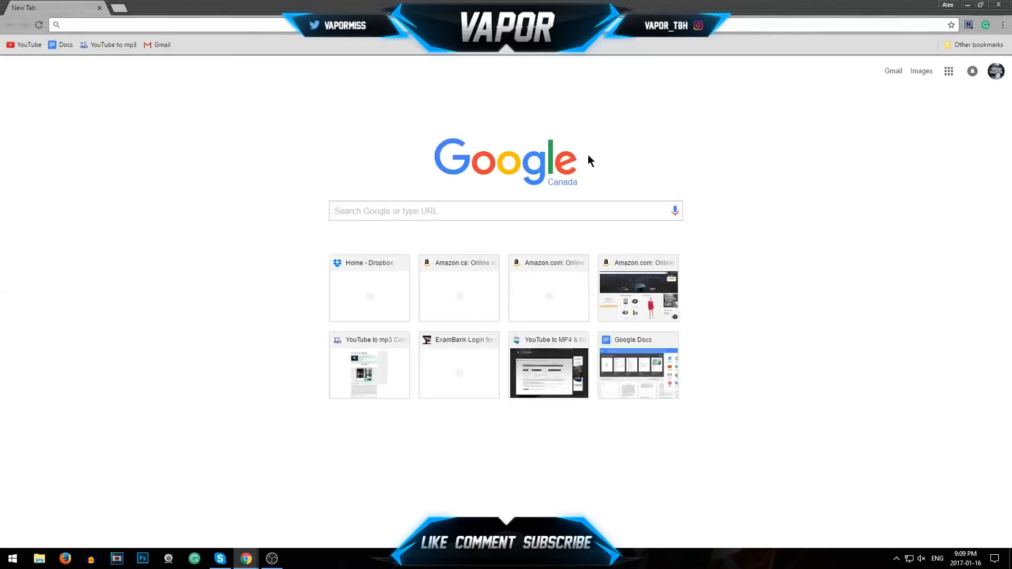
# Step: Switch to Chrome, open YouTube, and upload the Example video from the Renders folder
pyautogui.click(24, 45)
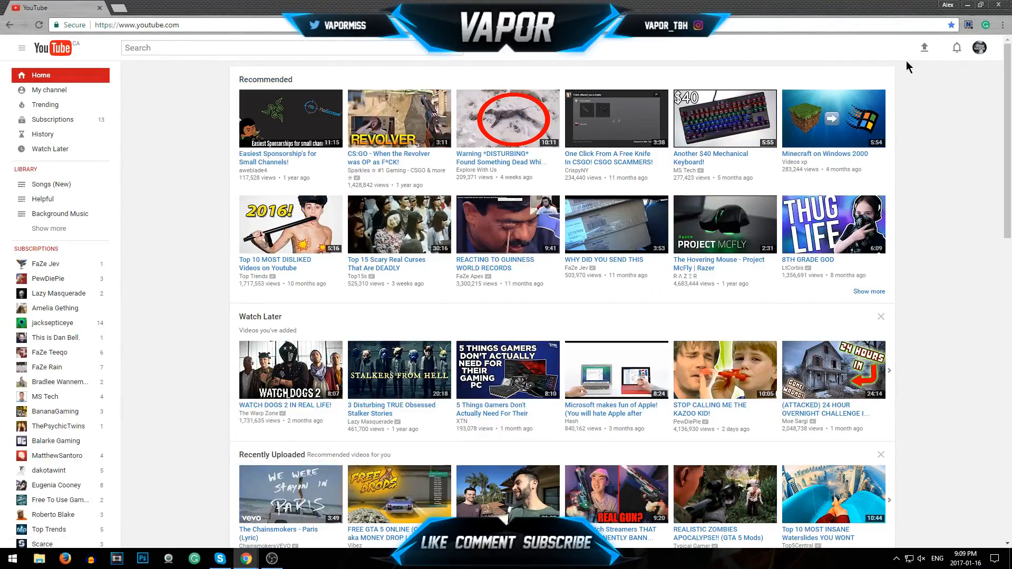
pyautogui.click(925, 48)
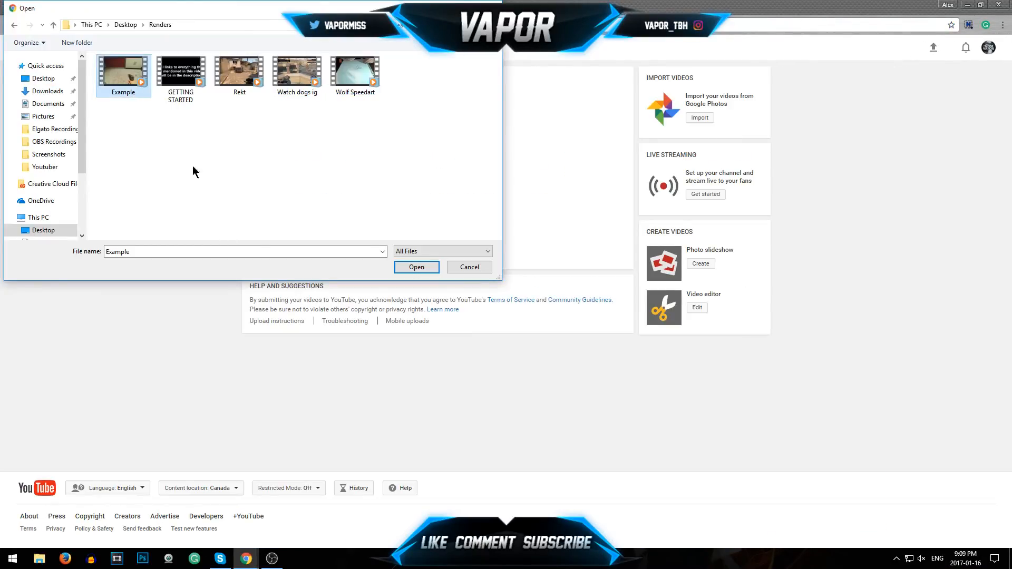
pyautogui.click(416, 266)
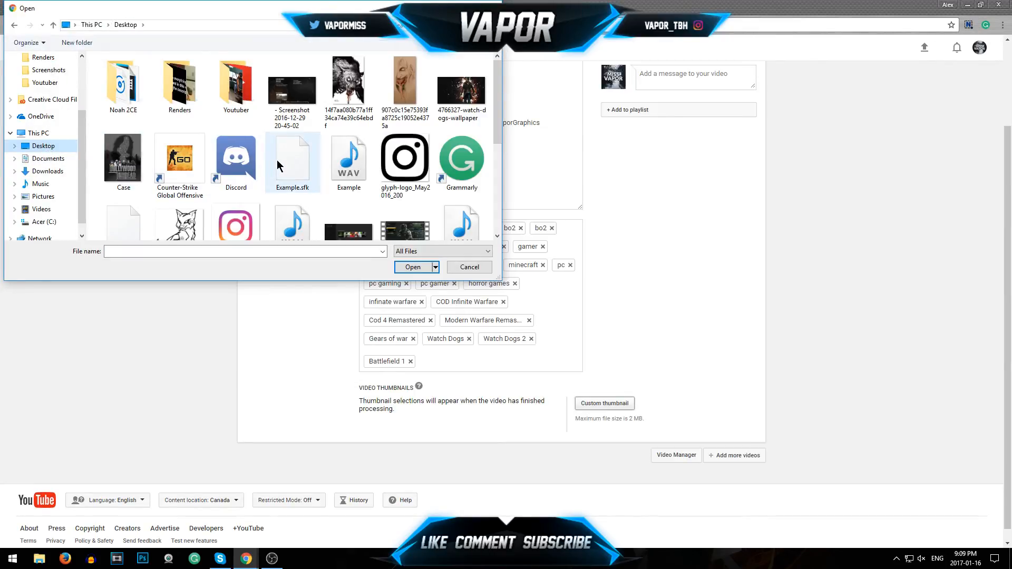
# Step: Upload the START image from the Desktop as the video's custom thumbnail
pyautogui.scroll(-3, 277, 161)
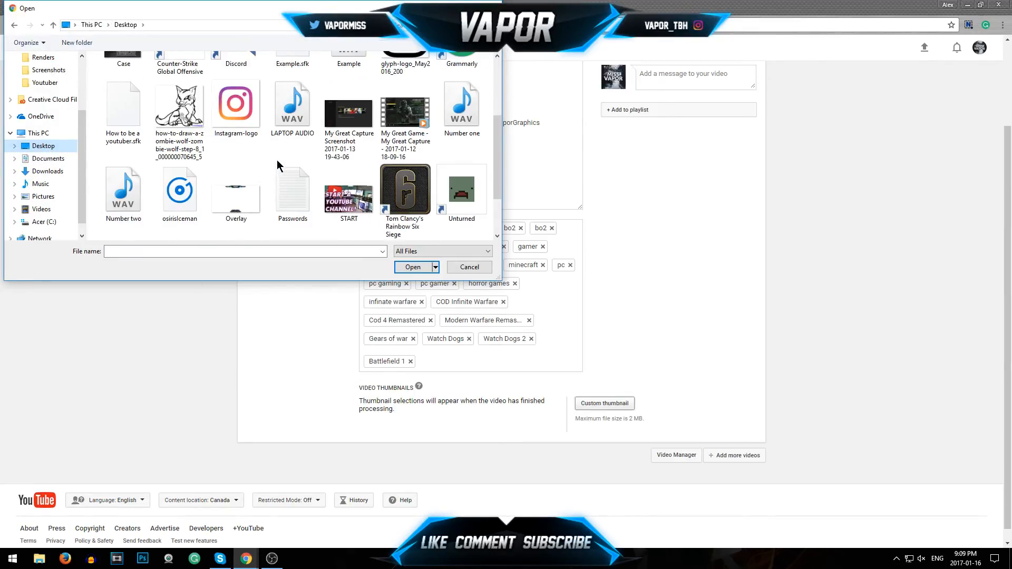
pyautogui.doubleClick(351, 202)
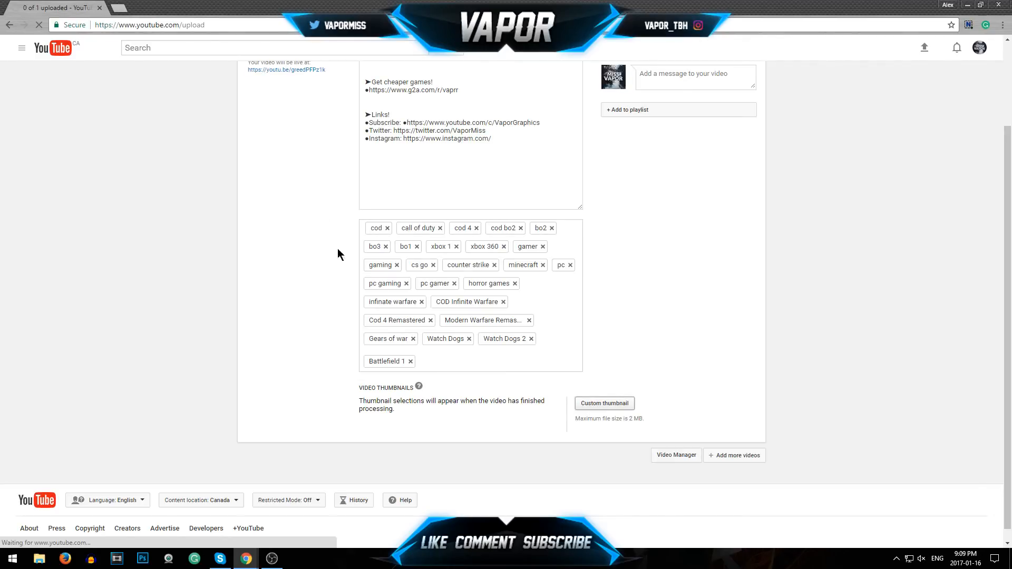
# Step: Replace the uploaded video's title with INFINITE WARFARE SUCKS =D
pyautogui.scroll(2, 462, 247)
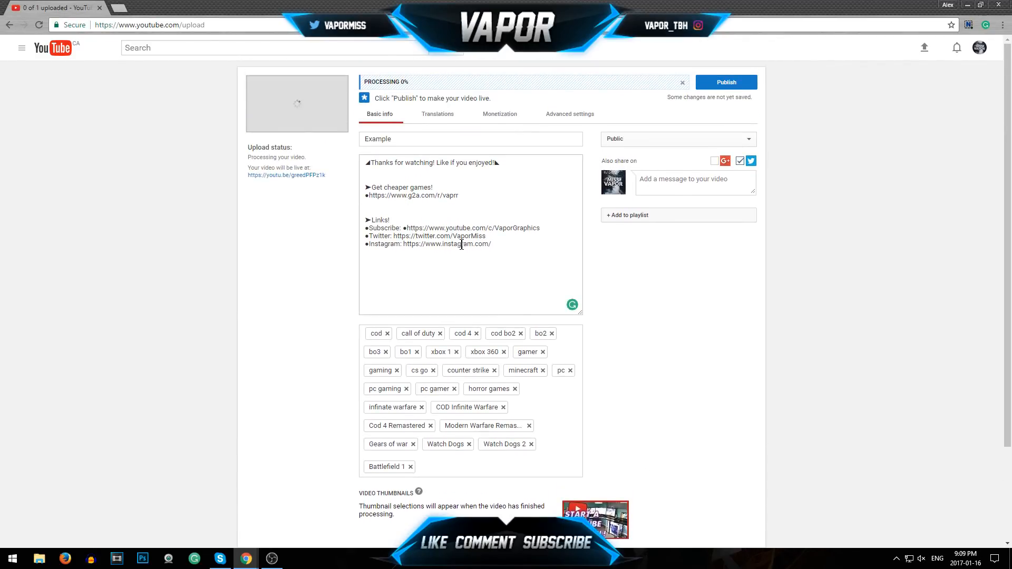
pyautogui.moveTo(426, 146); pyautogui.dragTo(293, 141)
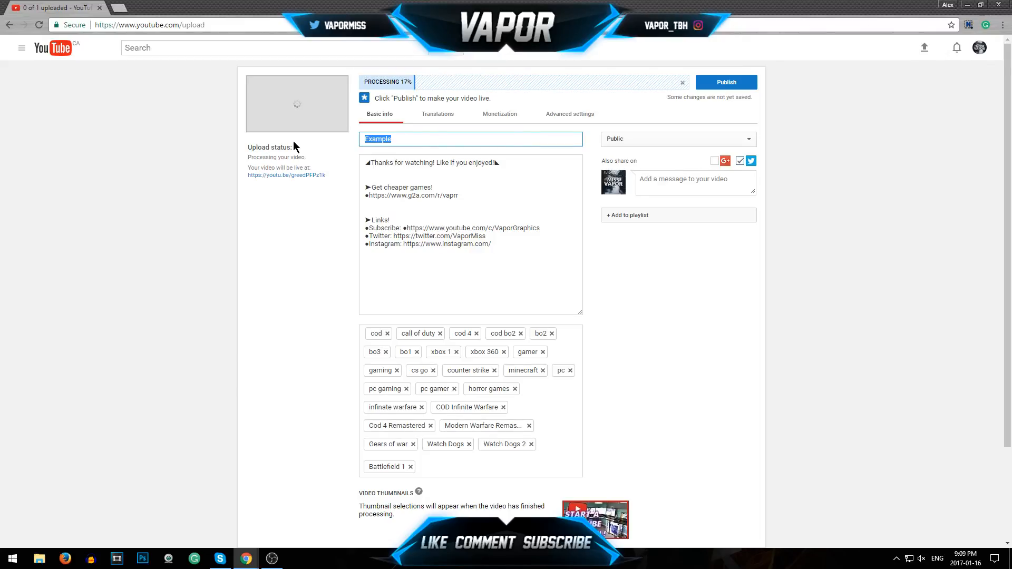
pyautogui.press('BackSpace')
pyautogui.write('INFINITE WARFARE SUCKS =D')
# Step: Set the video's privacy to Private and finish publishing the upload
pyautogui.click(643, 162)
pyautogui.click(614, 194)
pyautogui.click(717, 83)
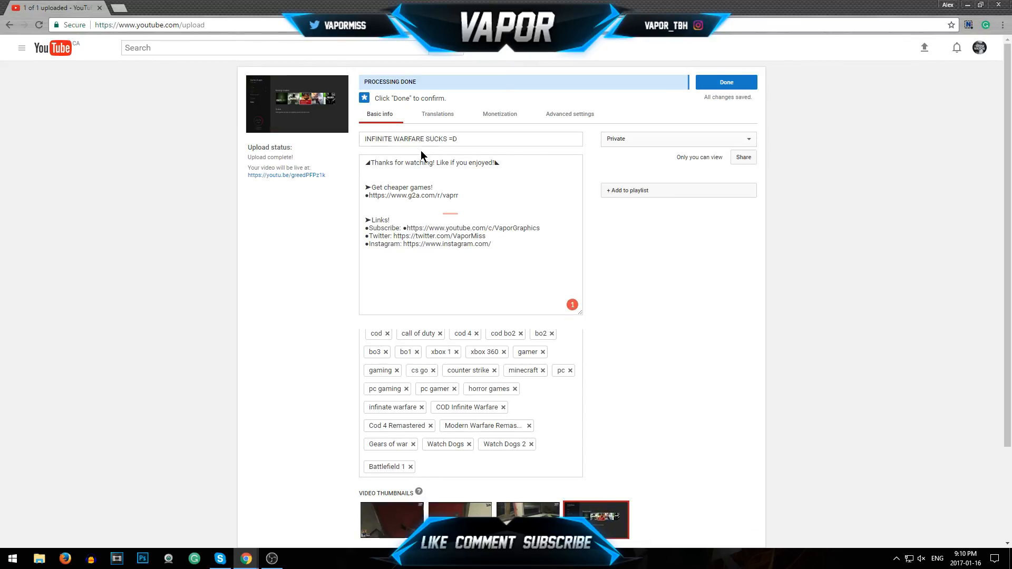
pyautogui.click(713, 84)
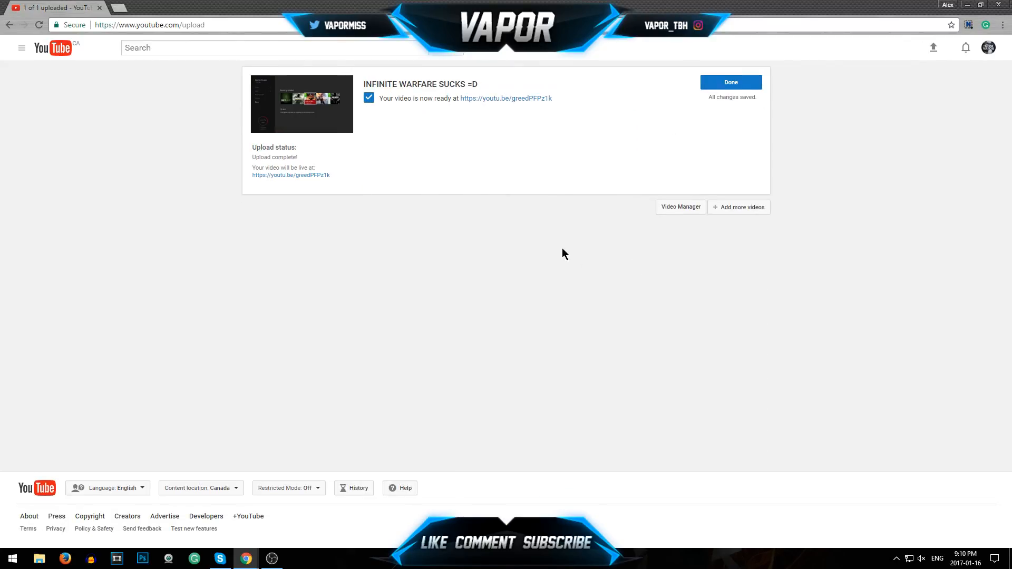